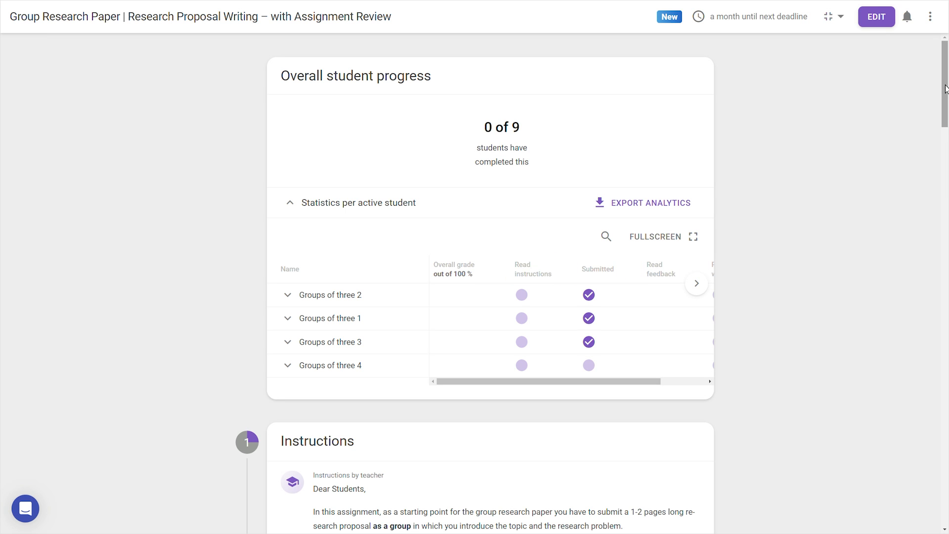
- Look through the assignment's instructions, submissions, teacher feedback and received reviews sections, including the member progress of Groups of three 2
{"action": "left_click_drag", "start_coordinate": [945, 89], "coordinate": [945, 152]}
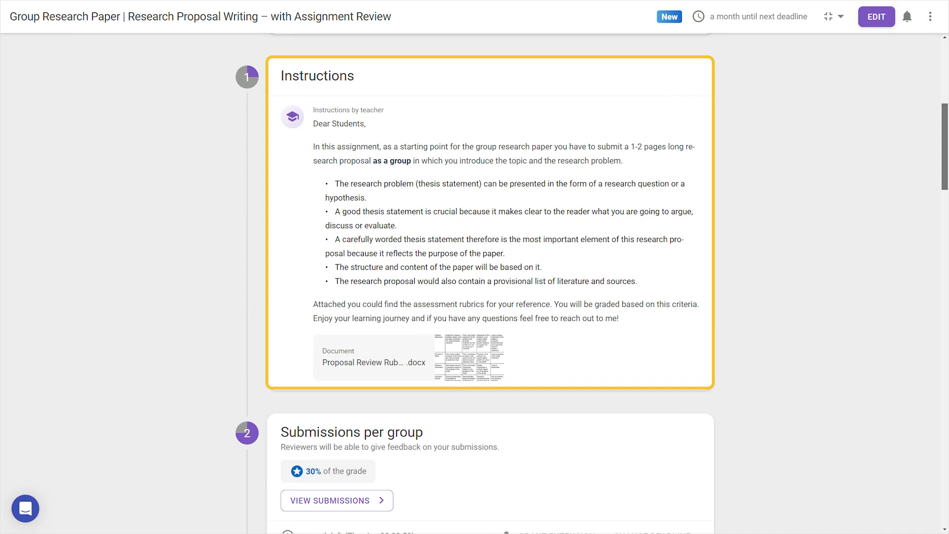
{"action": "scroll", "coordinate": [935, 185], "scroll_direction": "down", "scroll_amount": 7}
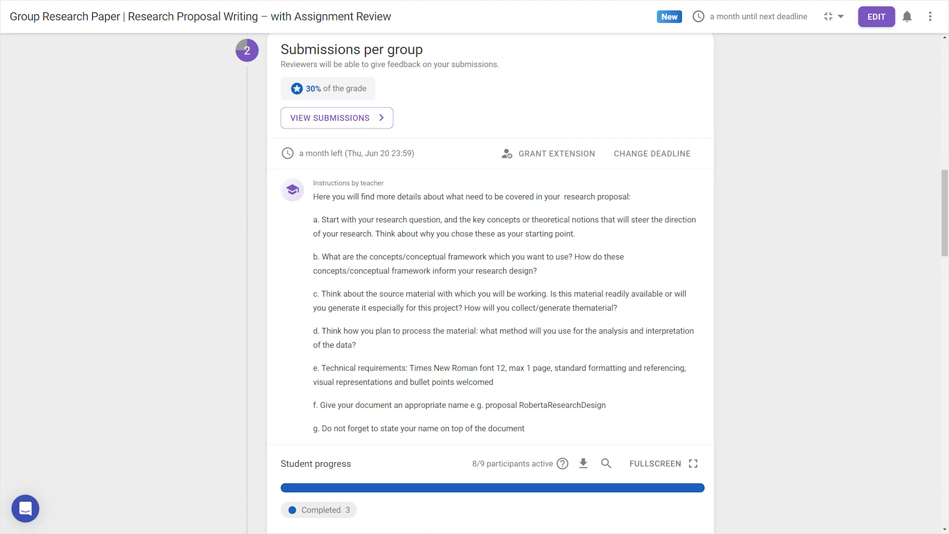
{"action": "left_click_drag", "start_coordinate": [945, 188], "coordinate": [940, 281]}
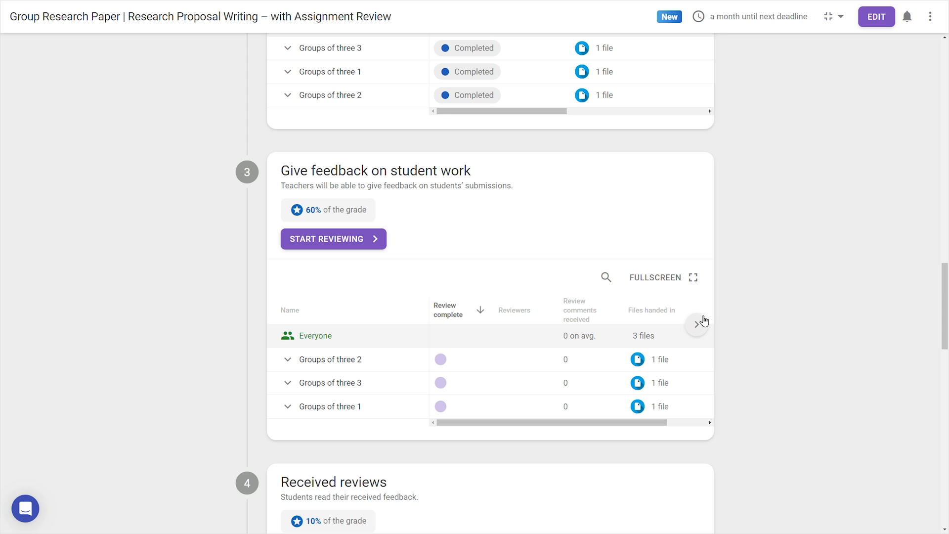
{"action": "scroll", "coordinate": [699, 322], "scroll_direction": "down", "scroll_amount": 7}
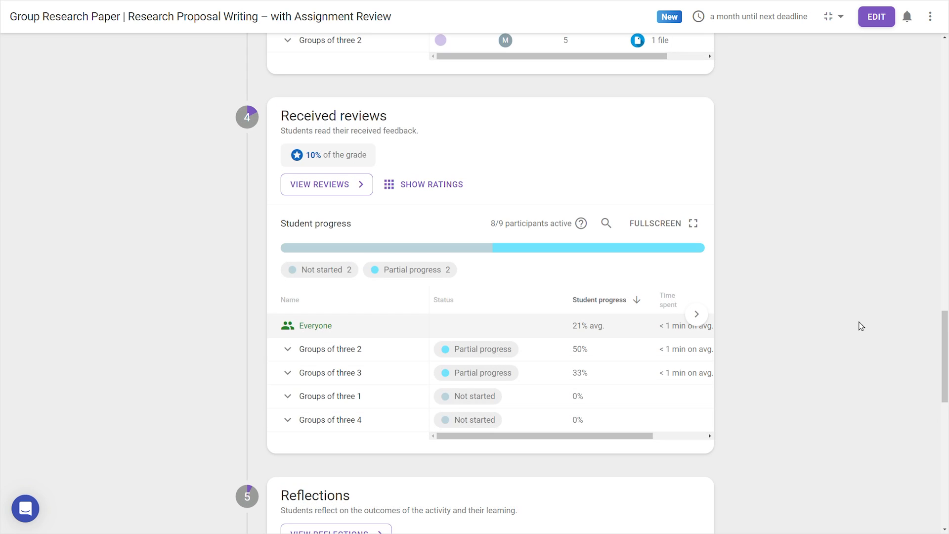
{"action": "left_click", "coordinate": [287, 350]}
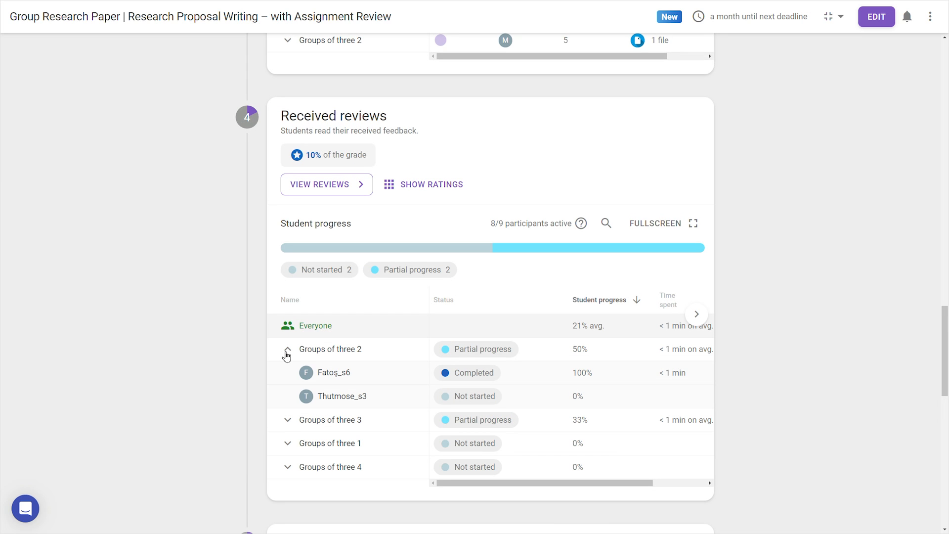
{"action": "left_click", "coordinate": [287, 350]}
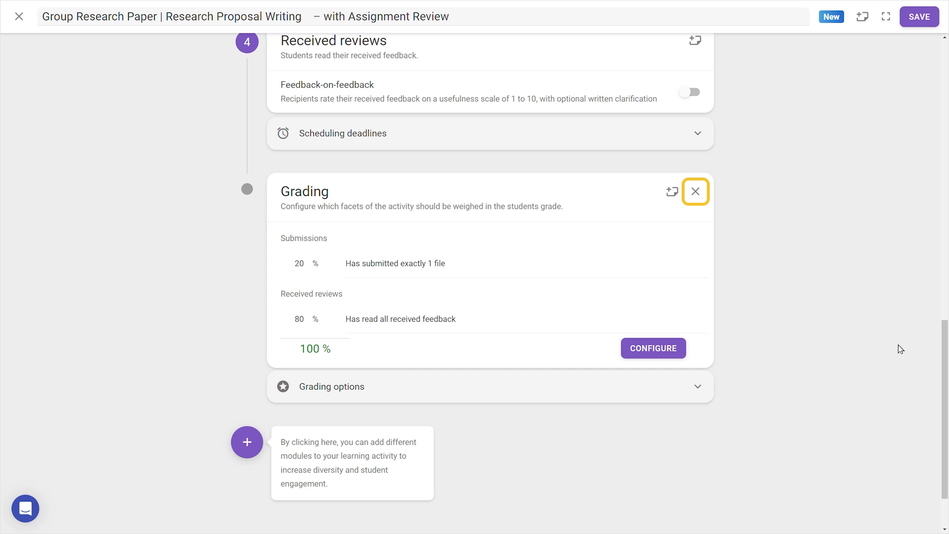
- Add the Reflect on activity learning step to the assignment, after the grading section
{"action": "left_click", "coordinate": [250, 451]}
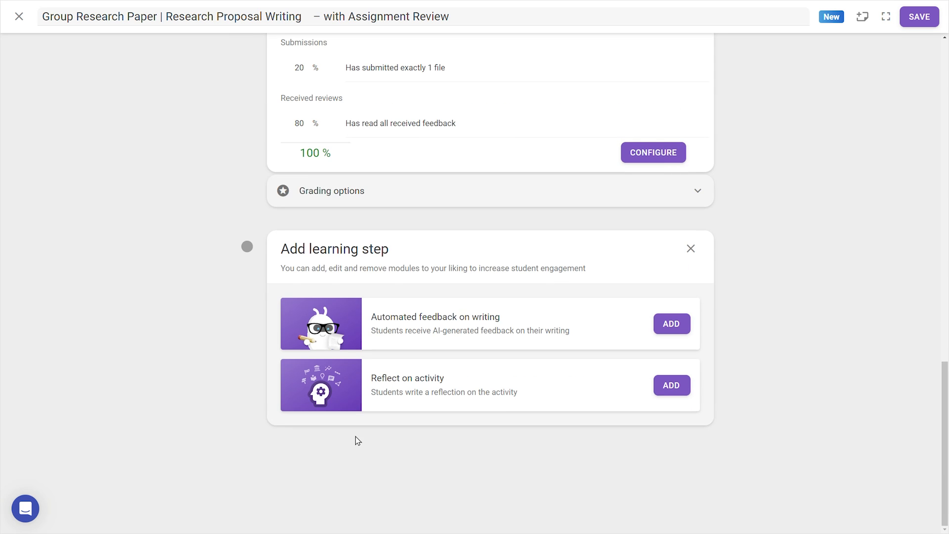
{"action": "left_click", "coordinate": [680, 387]}
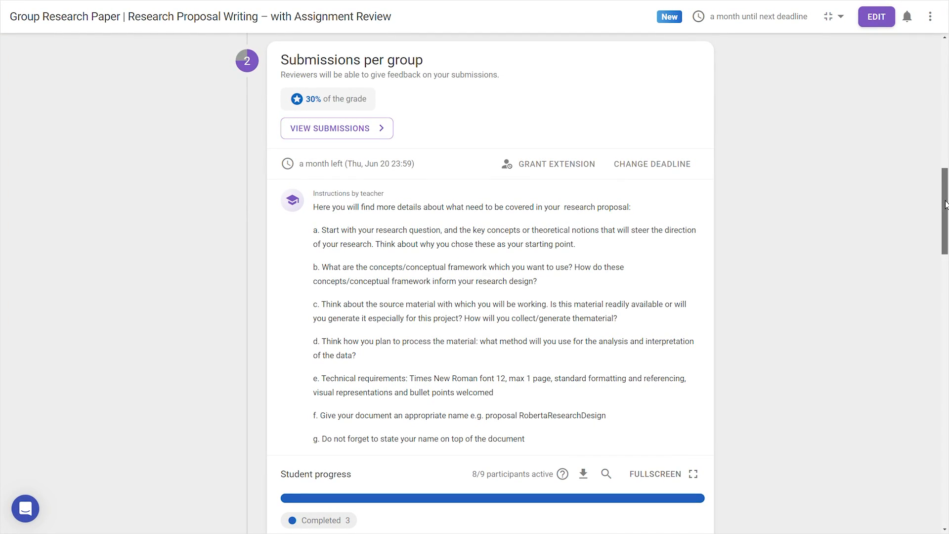
- Start reviewing student work and open the document submitted by Groups of three 2
{"action": "left_click_drag", "start_coordinate": [945, 204], "coordinate": [944, 319]}
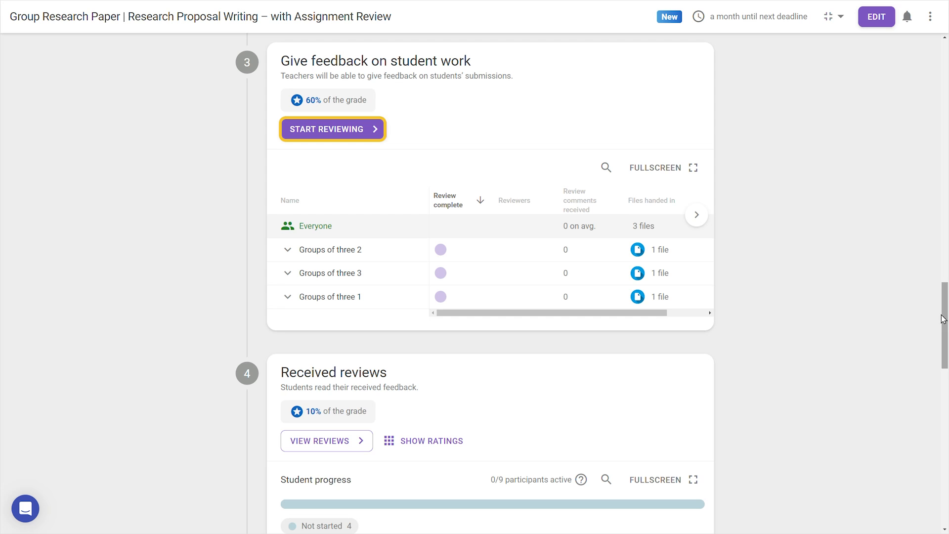
{"action": "left_click", "coordinate": [359, 136]}
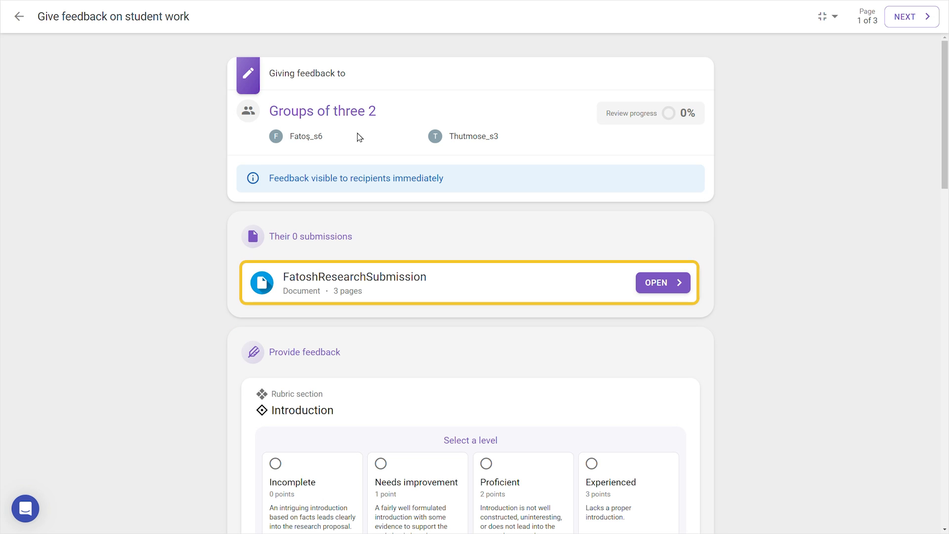
{"action": "left_click", "coordinate": [655, 285]}
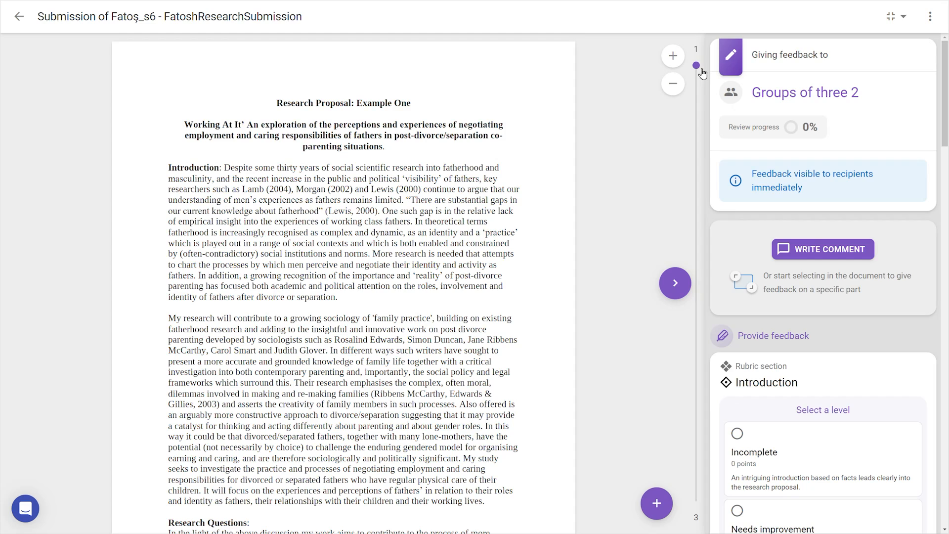
- Select the Research Questions paragraph on page 1 and post the comment "This is an excellent research question" under the Research Hypothesis criterion
{"action": "left_click_drag", "start_coordinate": [704, 68], "coordinate": [706, 159]}
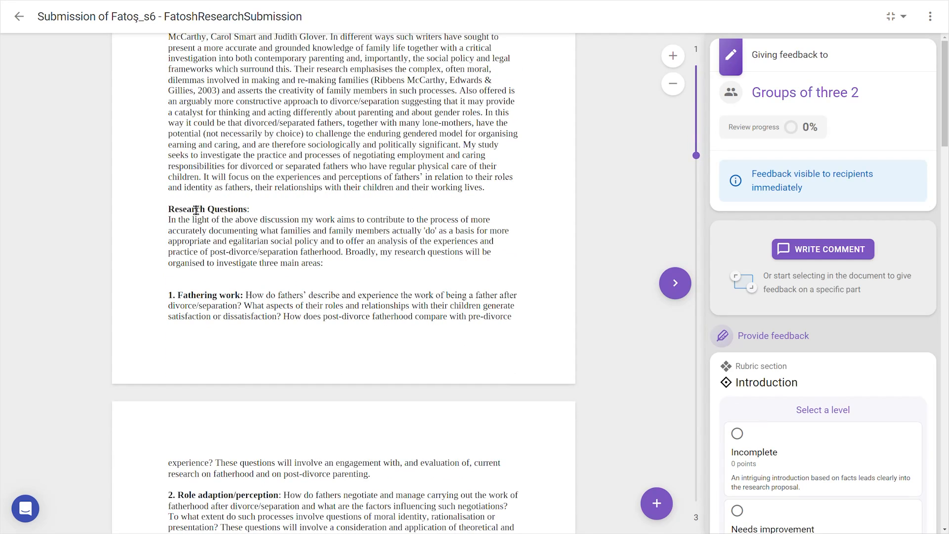
{"action": "left_click_drag", "start_coordinate": [164, 205], "coordinate": [536, 280]}
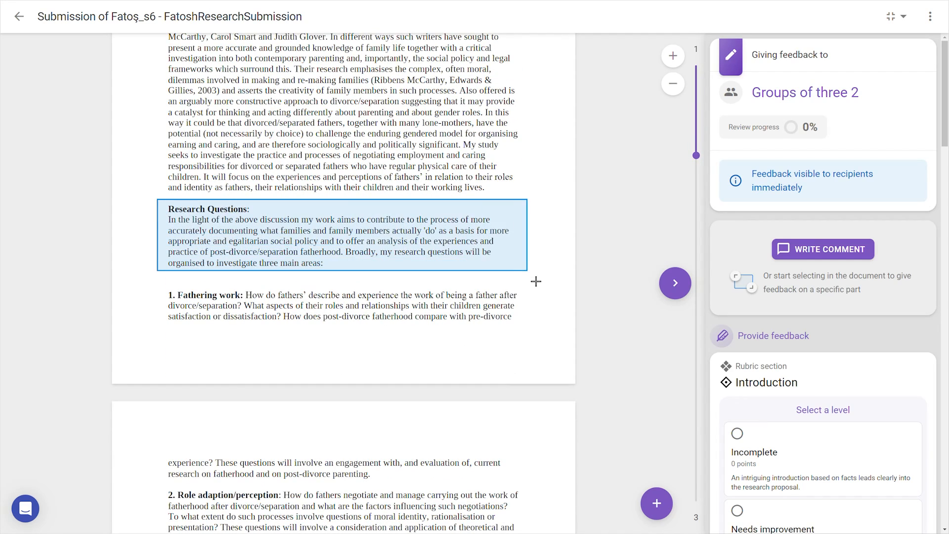
{"action": "type", "text": "This is an excellent research question"}
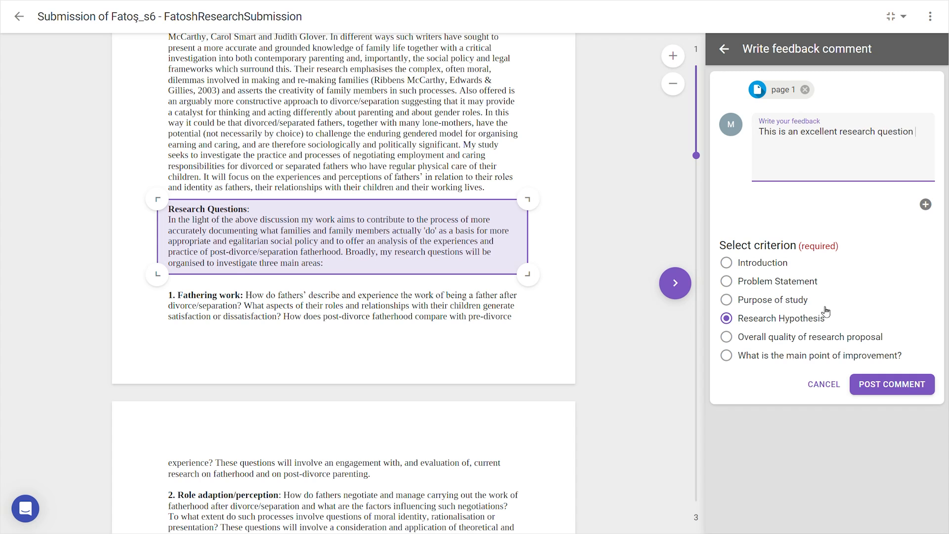
{"action": "left_click", "coordinate": [891, 384]}
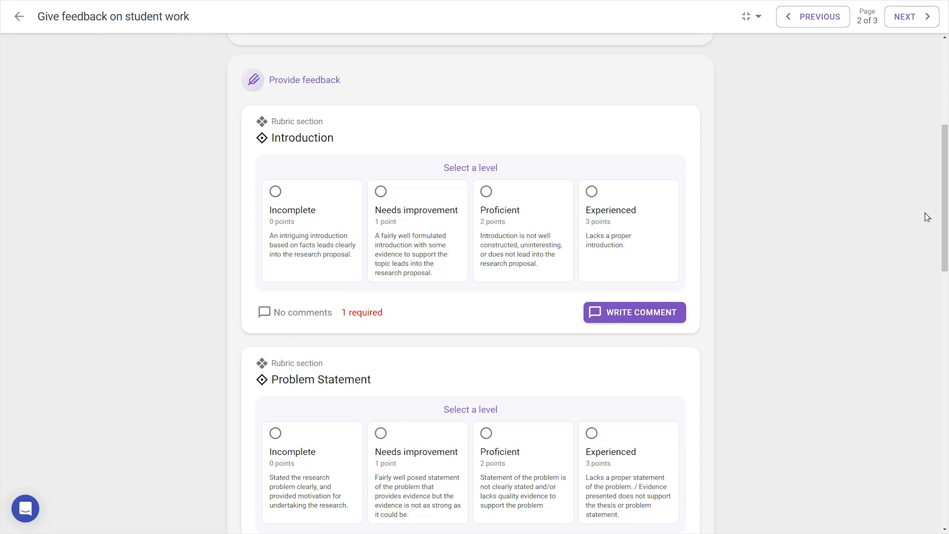
- Rate the Introduction rubric section as Proficient and post the comment "well done!" on it
{"action": "left_click", "coordinate": [568, 257]}
{"action": "left_click", "coordinate": [613, 312]}
{"action": "type", "text": "well done!"}
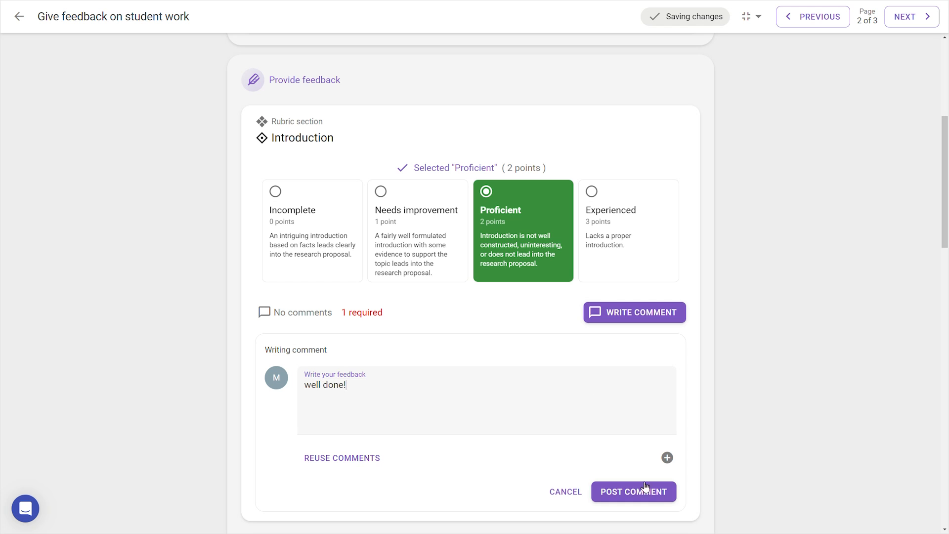
{"action": "left_click", "coordinate": [645, 494]}
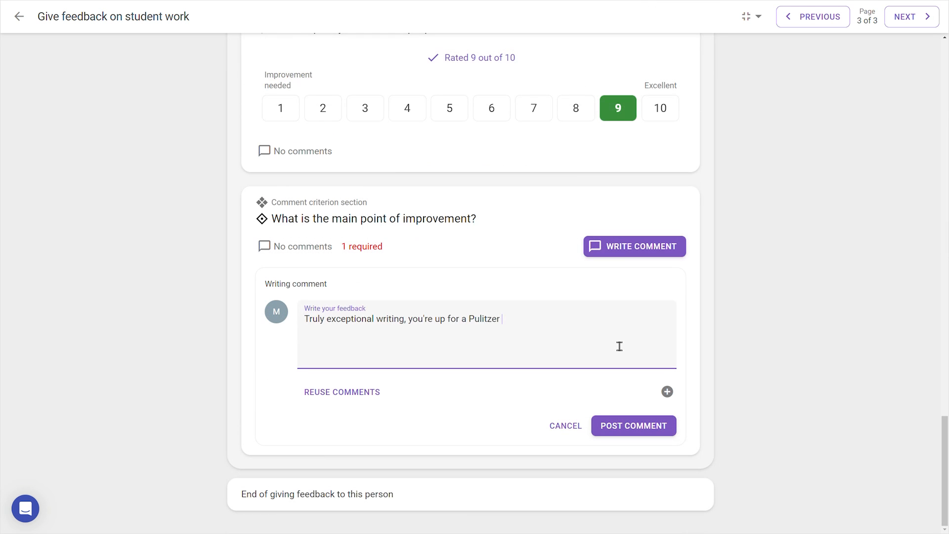
- Post "Truly exceptional writing, you're up for a Pulitzer kid" as the comment on the main point of improvement
{"action": "type", "text": "kid"}
{"action": "left_click", "coordinate": [657, 432]}
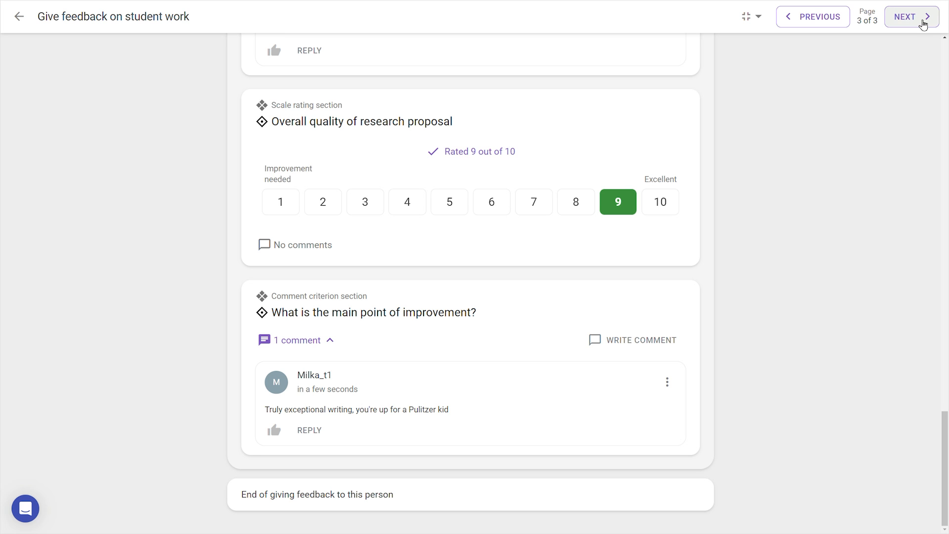
- Go on to the optional ratings overview and compare the groups' ratings across the rubric sections
{"action": "left_click", "coordinate": [922, 22]}
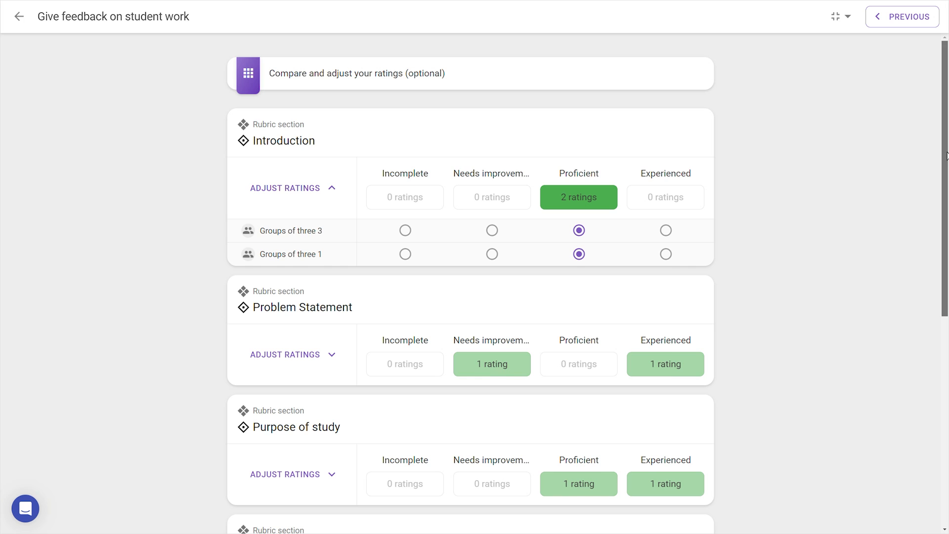
{"action": "scroll", "coordinate": [941, 174], "scroll_direction": "down", "scroll_amount": 2}
{"action": "scroll", "coordinate": [944, 177], "scroll_direction": "down", "scroll_amount": 3}
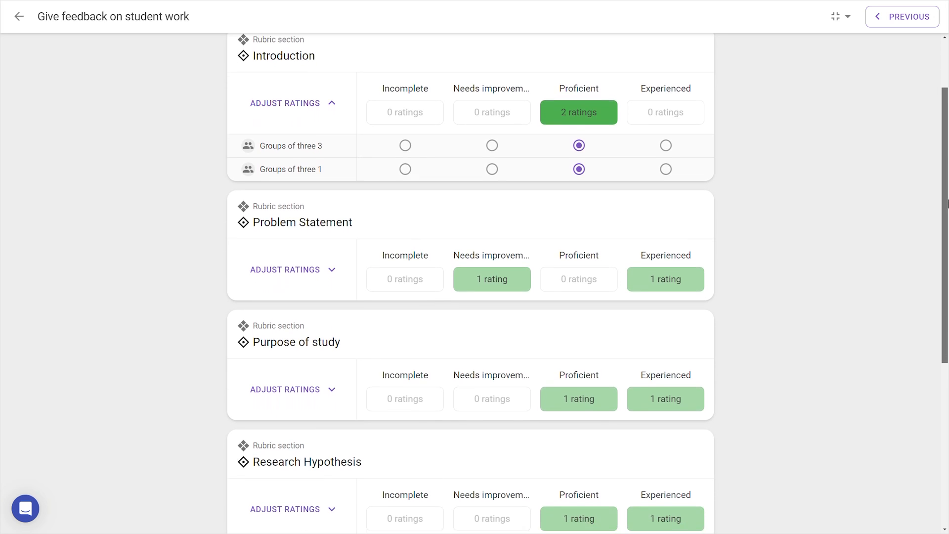
{"action": "scroll", "coordinate": [947, 171], "scroll_direction": "up", "scroll_amount": 3}
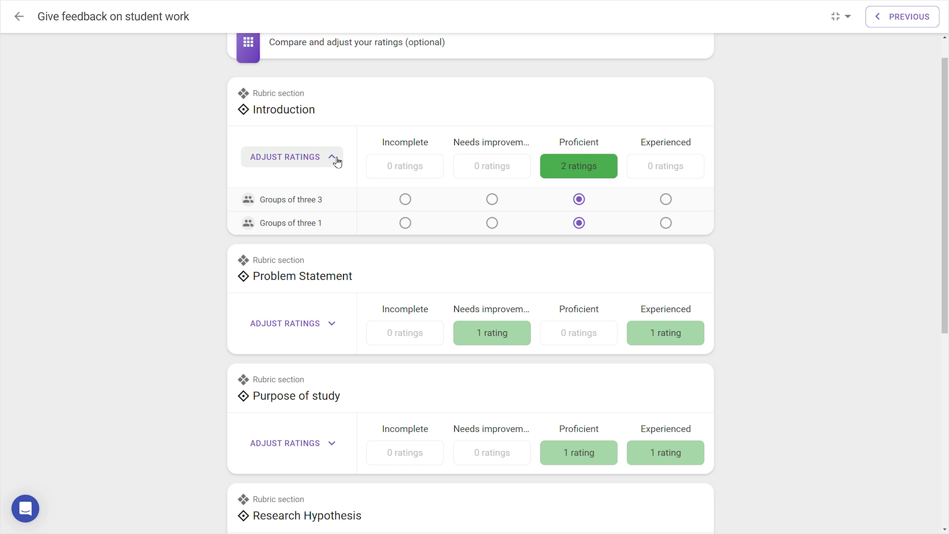
{"action": "left_click", "coordinate": [686, 494]}
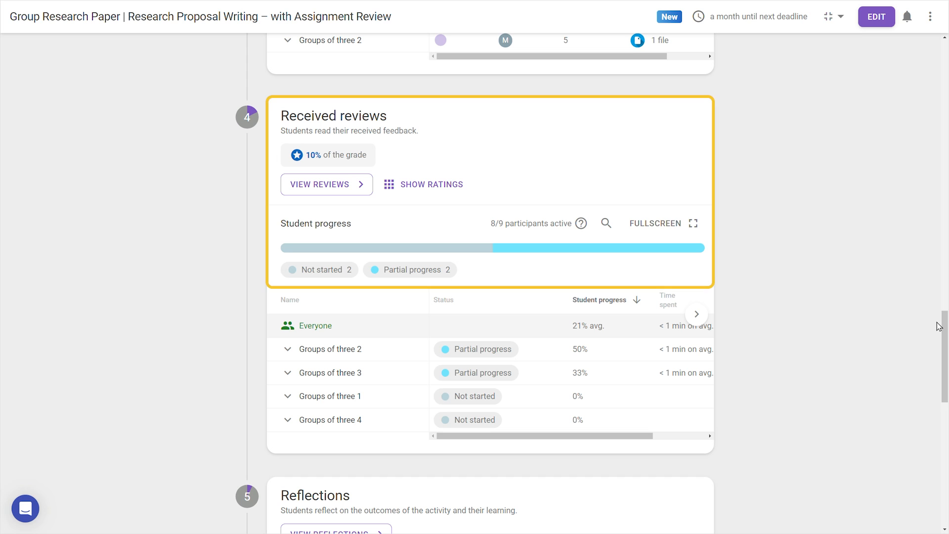
- Check the individual progress of the Groups of three 2 members under Received reviews
{"action": "left_click", "coordinate": [286, 354]}
{"action": "left_click", "coordinate": [286, 354]}
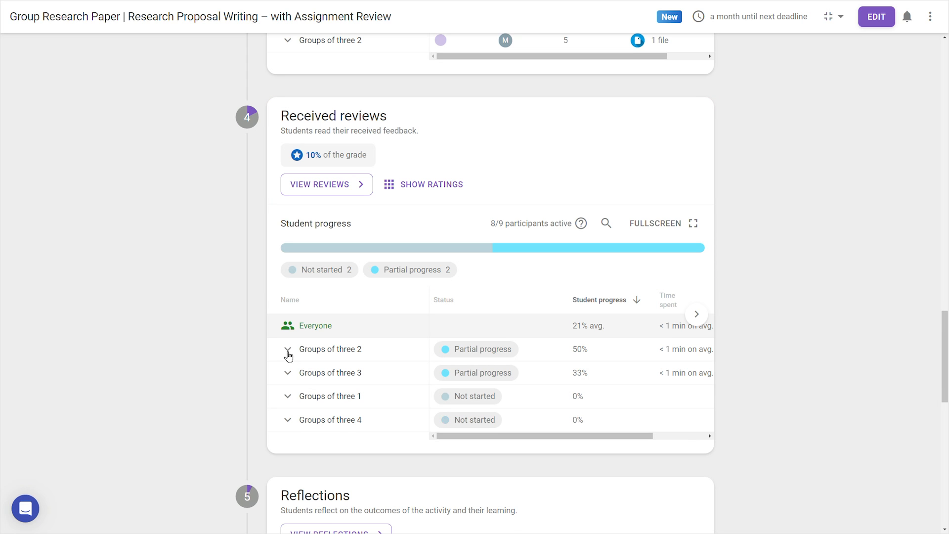
- View the completed student reflection in Groups of three 3, then return to the assignment overview
{"action": "left_click_drag", "start_coordinate": [945, 324], "coordinate": [946, 395]}
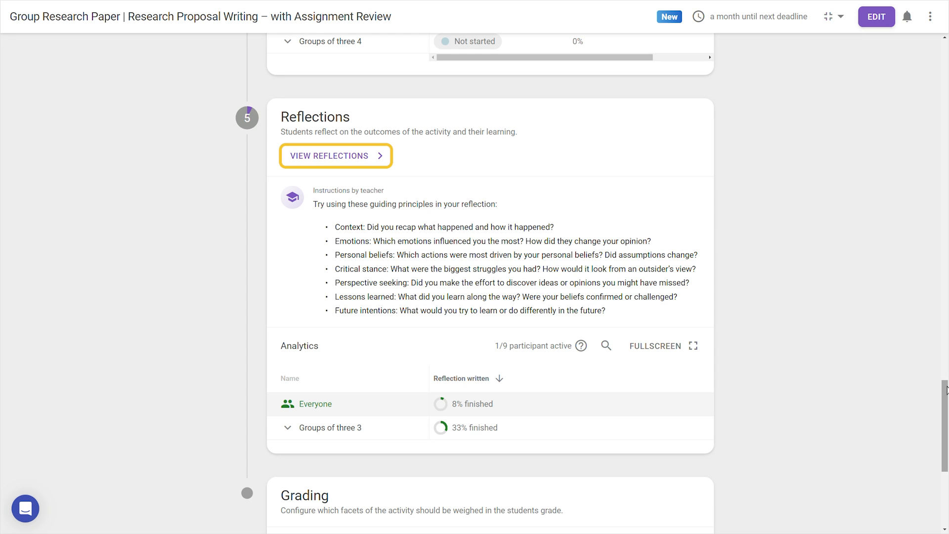
{"action": "scroll", "coordinate": [946, 390], "scroll_direction": "down", "scroll_amount": 2}
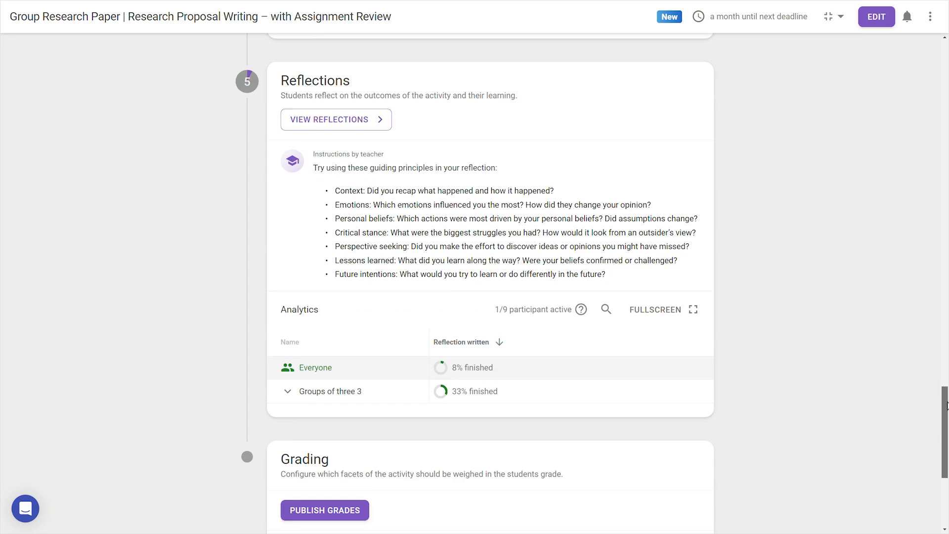
{"action": "left_click", "coordinate": [288, 314]}
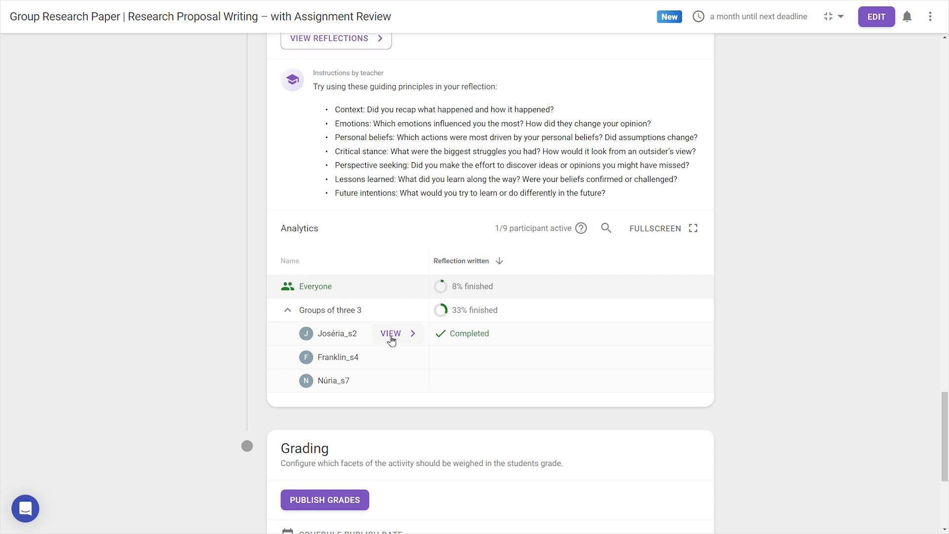
{"action": "left_click", "coordinate": [403, 336]}
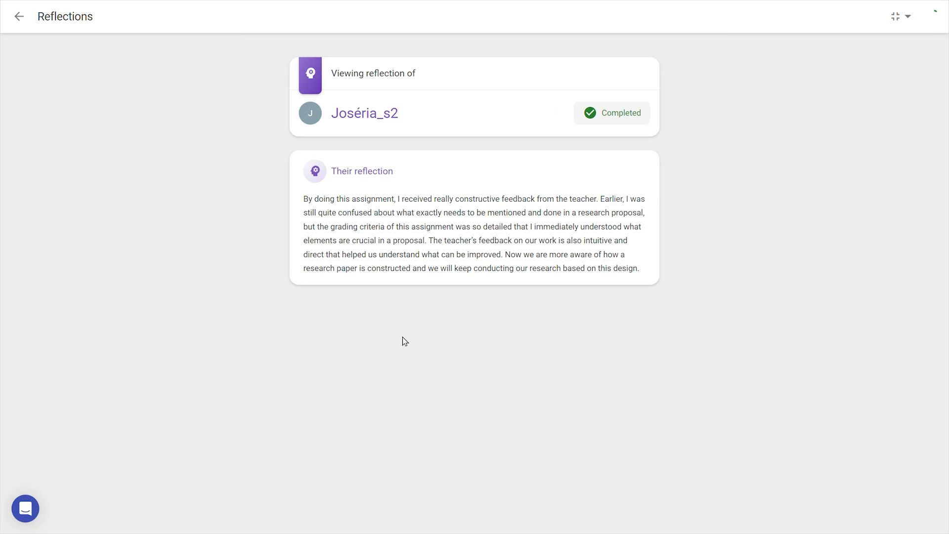
{"action": "left_click", "coordinate": [23, 19]}
- Show the individual grades of Groups of three 3 in the Grading section and publish the grades to Canvas
{"action": "scroll", "coordinate": [489, 247], "scroll_direction": "down", "scroll_amount": 2}
{"action": "scroll", "coordinate": [761, 448], "scroll_direction": "down", "scroll_amount": 3}
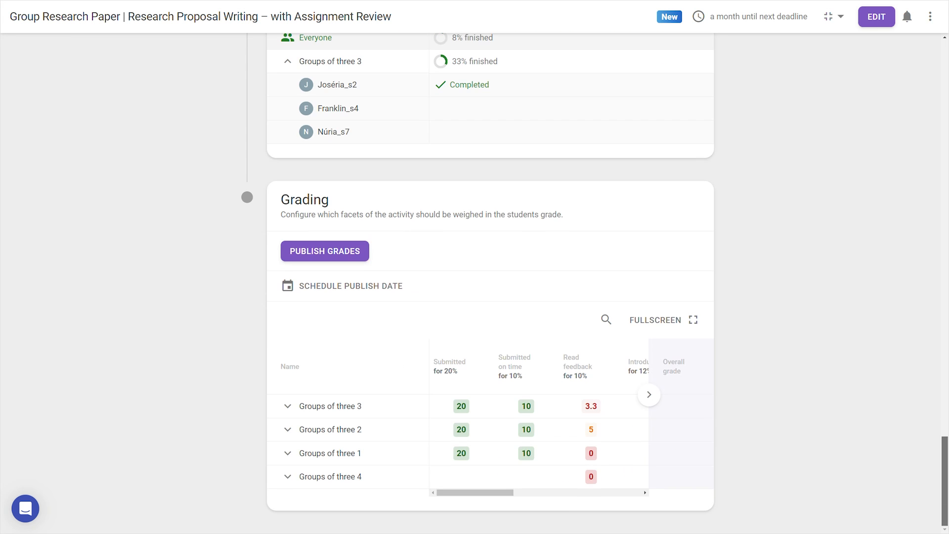
{"action": "left_click", "coordinate": [313, 411]}
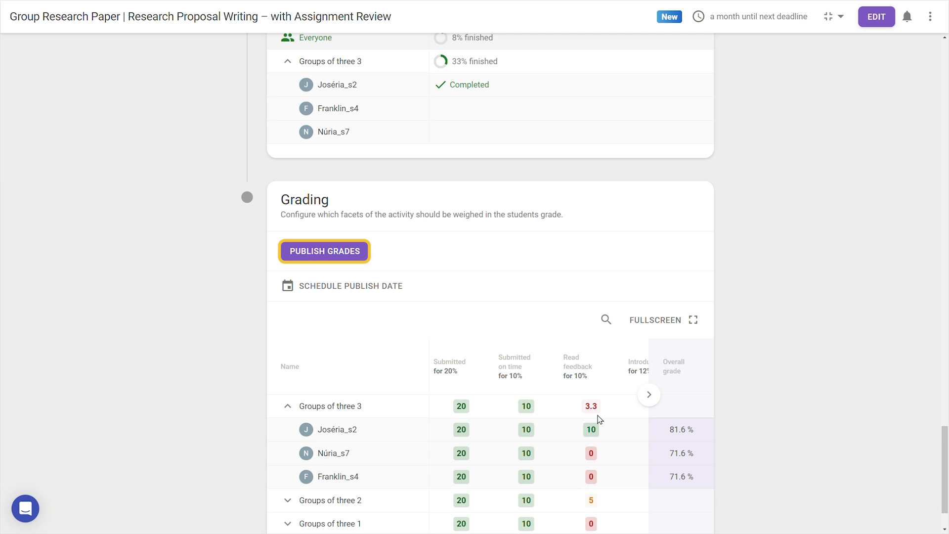
{"action": "left_click", "coordinate": [333, 251]}
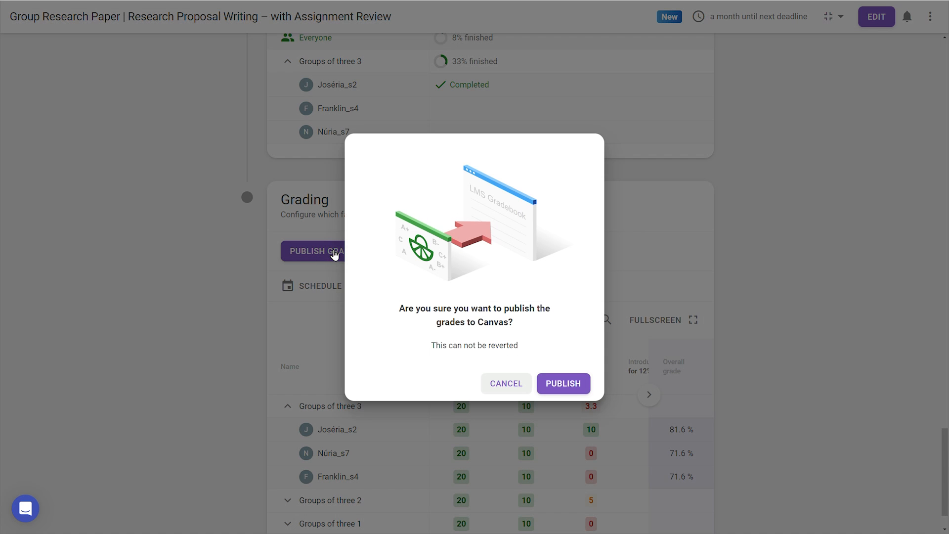
{"action": "left_click", "coordinate": [572, 383]}
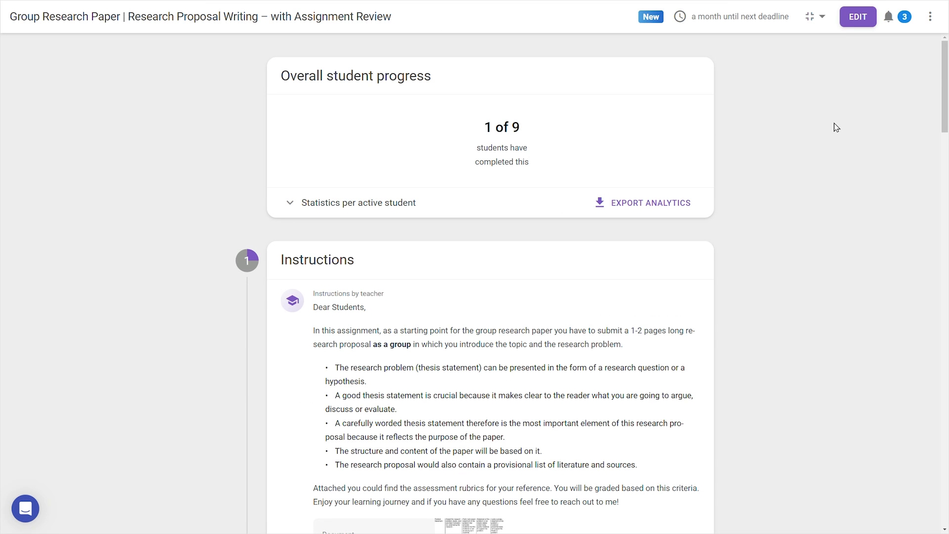
- Examine the overall statistics per active student for the members of Groups of three 3 and Groups of three 2
{"action": "left_click", "coordinate": [404, 207]}
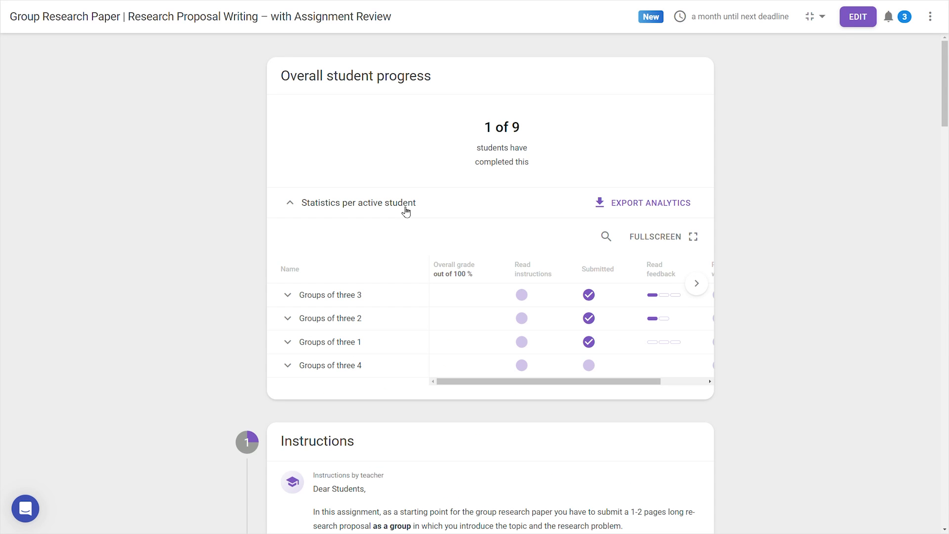
{"action": "left_click", "coordinate": [286, 301]}
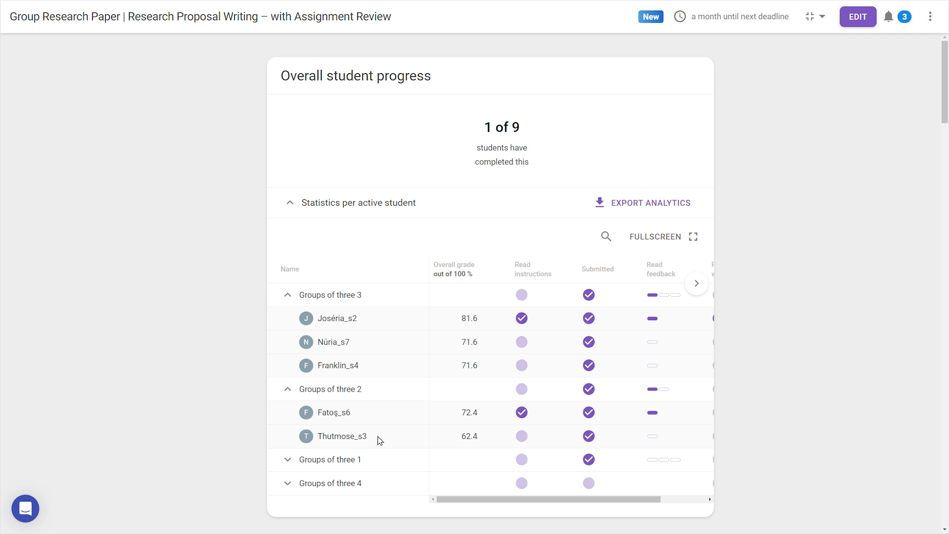
{"action": "left_click_drag", "start_coordinate": [483, 499], "coordinate": [575, 504]}
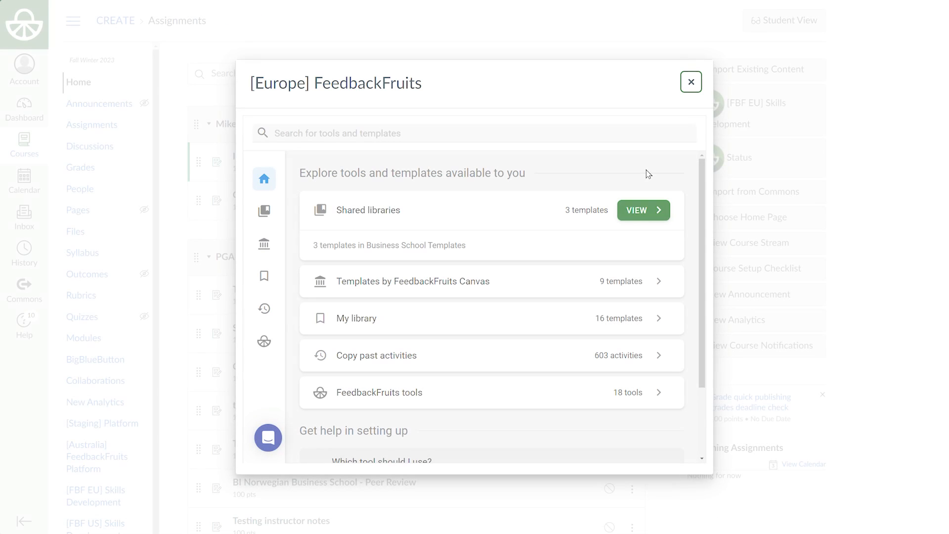
- Open the list of FeedbackFruits tools in the Canvas course's tool and template library
{"action": "left_click", "coordinate": [664, 393]}
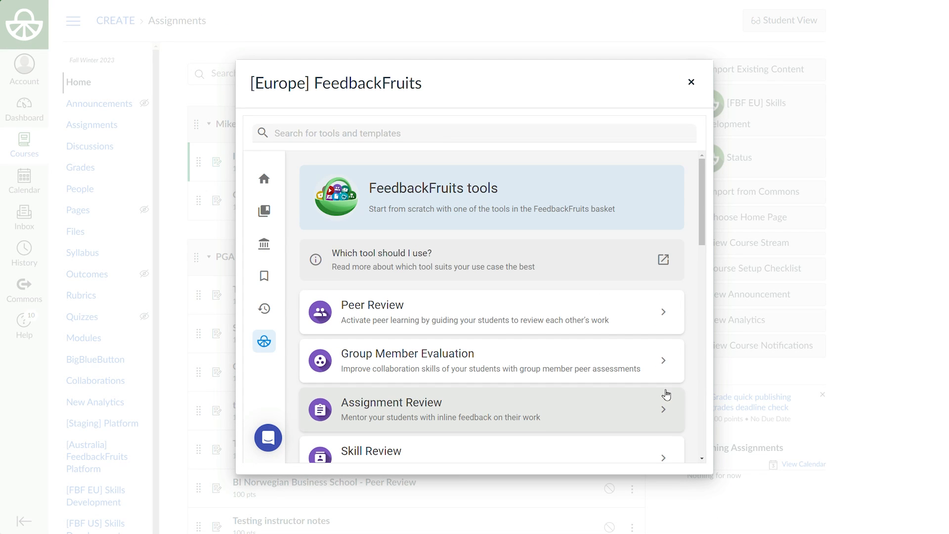
- Start a new Assignment Review activity, open it for editing and attach the Proposal Review rubric .docx to its instructions
{"action": "left_click", "coordinate": [663, 409]}
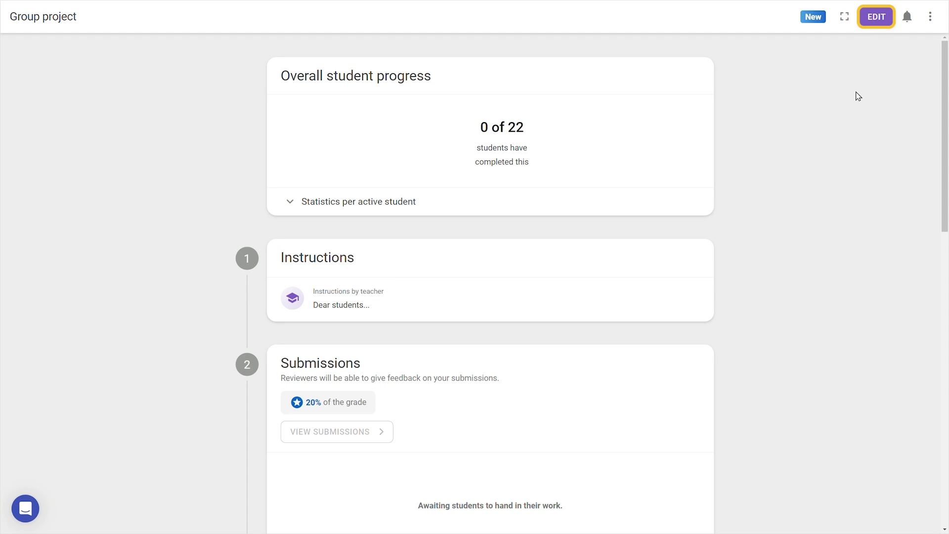
{"action": "left_click", "coordinate": [879, 23]}
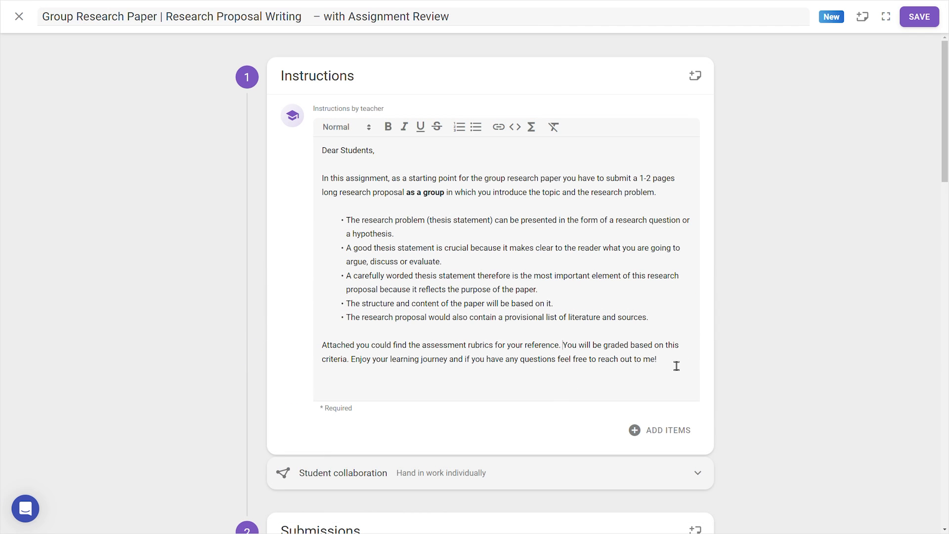
{"action": "left_click", "coordinate": [675, 440]}
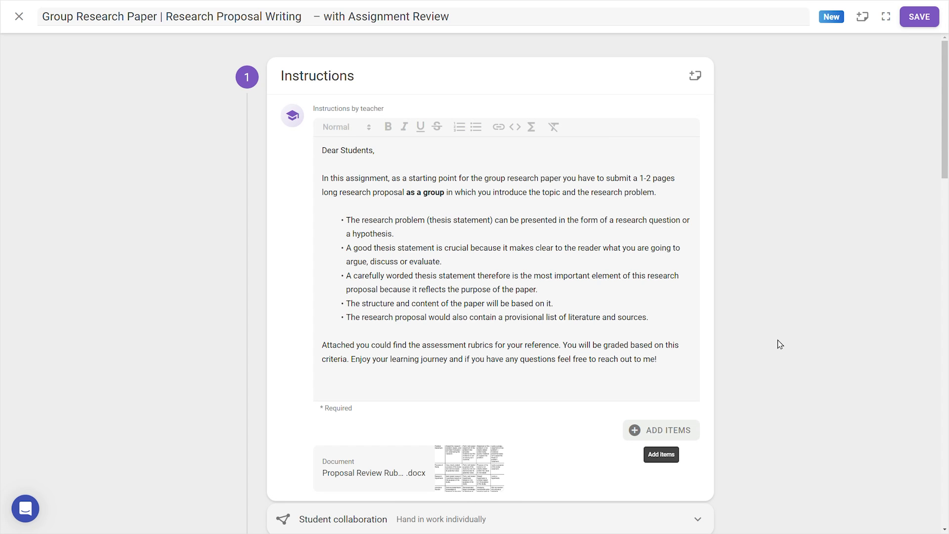
- Set the student collaboration so that students hand in as a group, with all four Groups of three participating
{"action": "left_click_drag", "start_coordinate": [947, 125], "coordinate": [947, 249]}
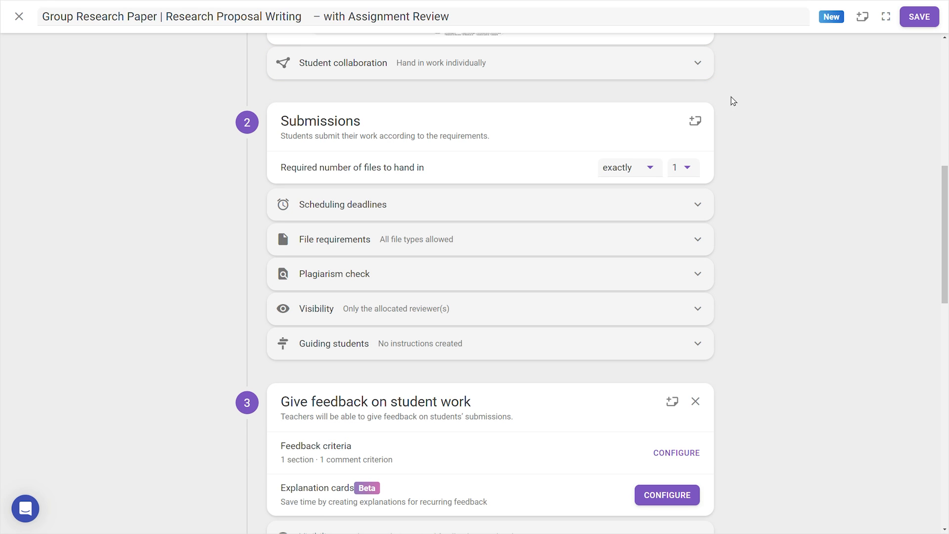
{"action": "left_click", "coordinate": [699, 75]}
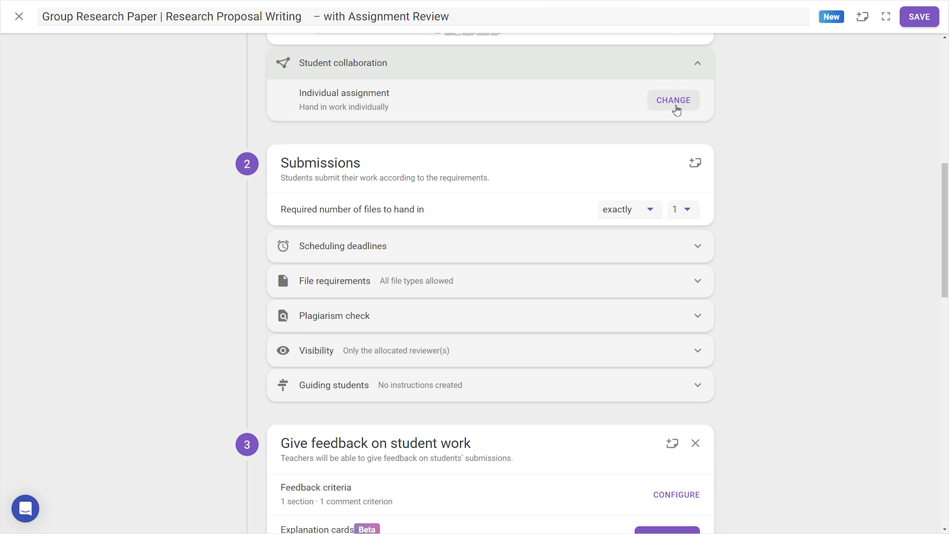
{"action": "left_click", "coordinate": [675, 101]}
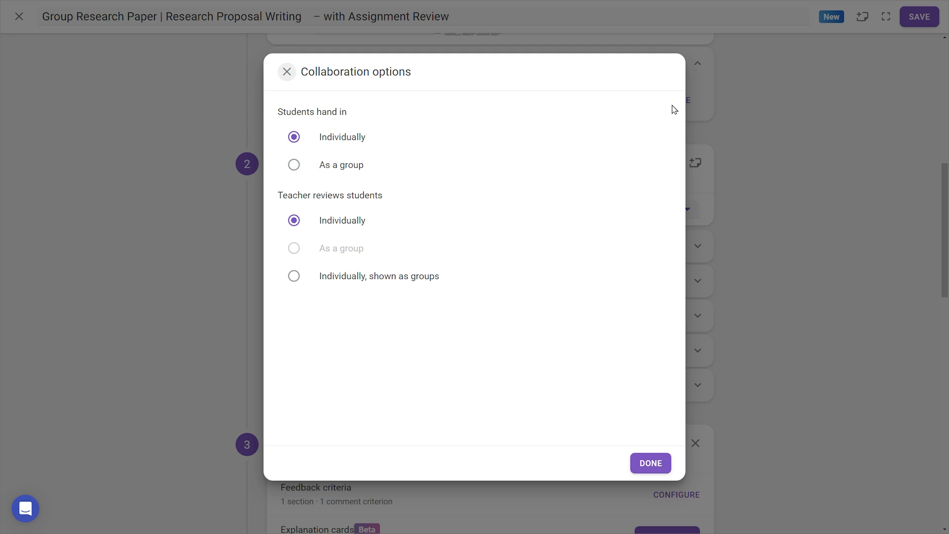
{"action": "left_click", "coordinate": [326, 169]}
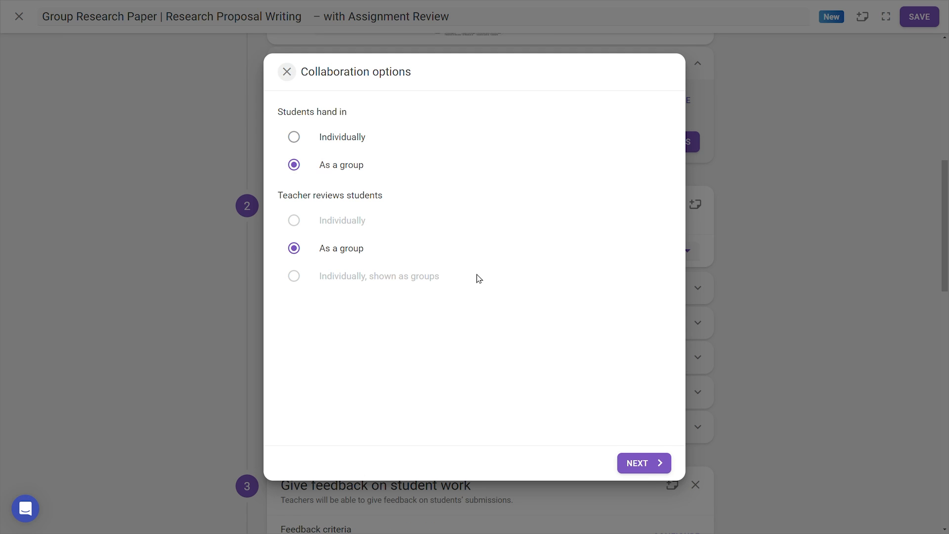
{"action": "left_click", "coordinate": [645, 462]}
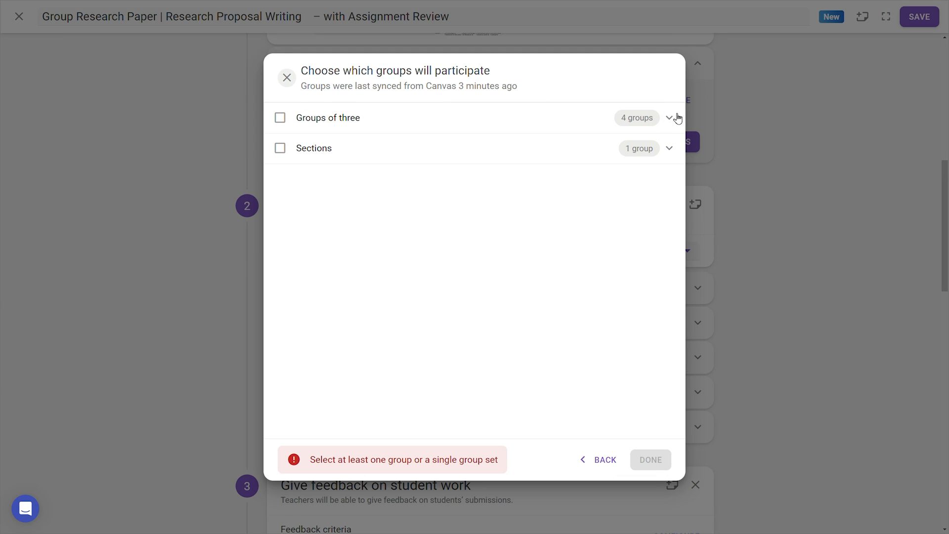
{"action": "left_click", "coordinate": [676, 118]}
{"action": "left_click", "coordinate": [280, 118]}
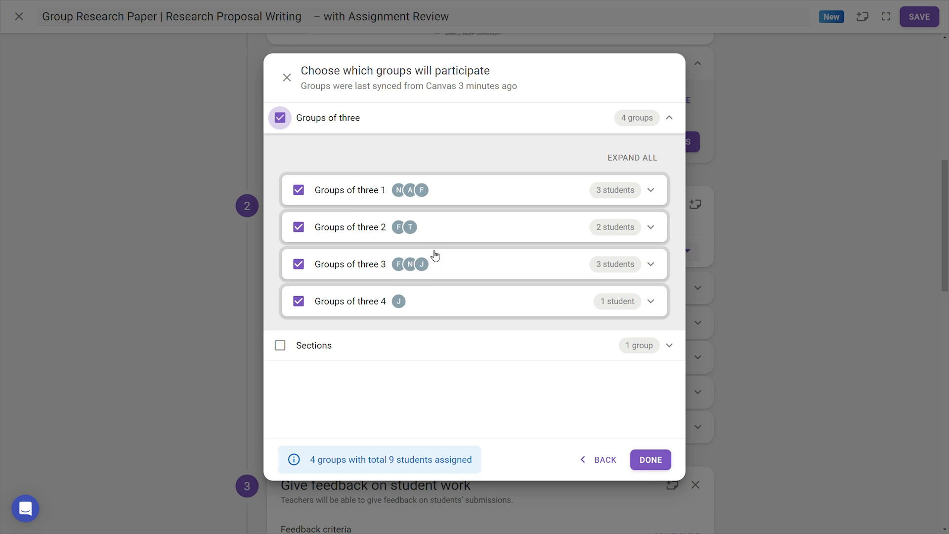
{"action": "left_click", "coordinate": [650, 459]}
- Review the choices for the required number of files to hand in per group, keeping exactly 1
{"action": "scroll", "coordinate": [879, 237], "scroll_direction": "down", "scroll_amount": 3}
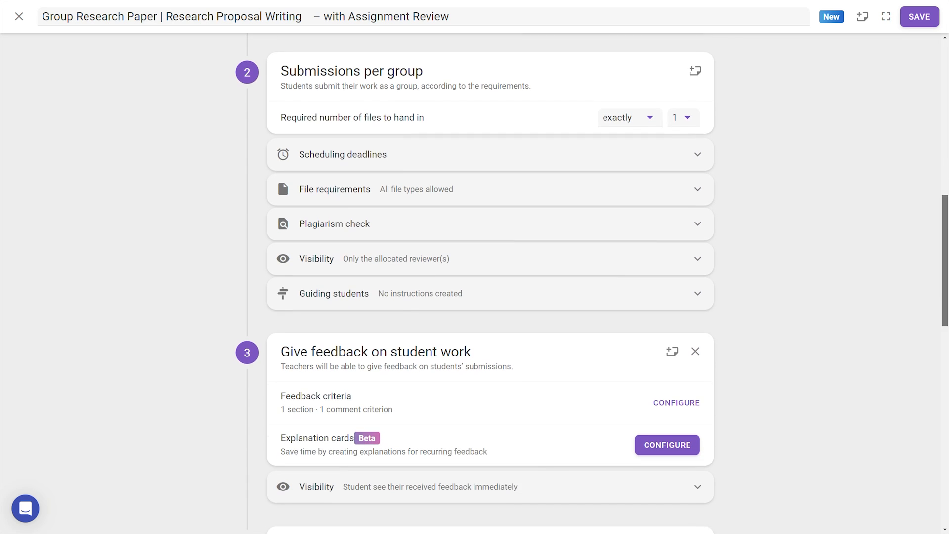
{"action": "left_click", "coordinate": [647, 112]}
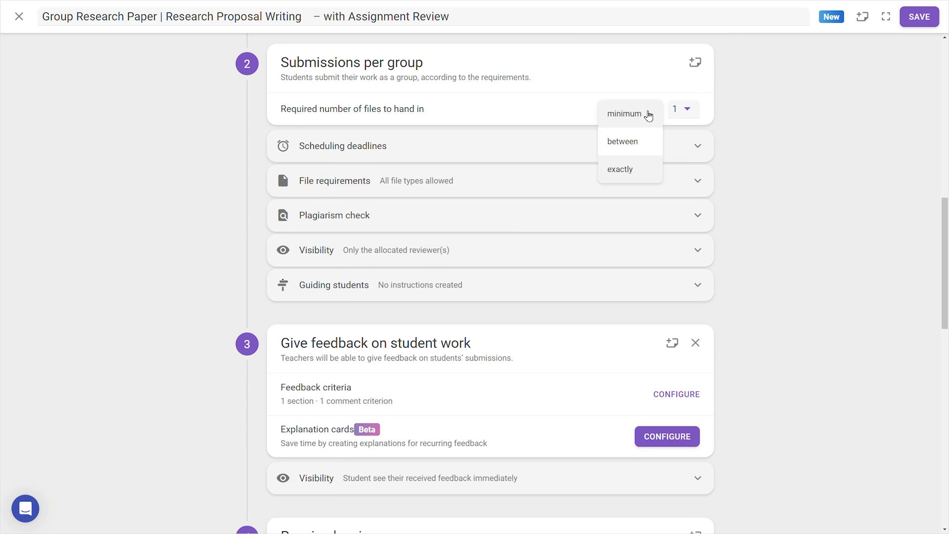
{"action": "left_click", "coordinate": [686, 109]}
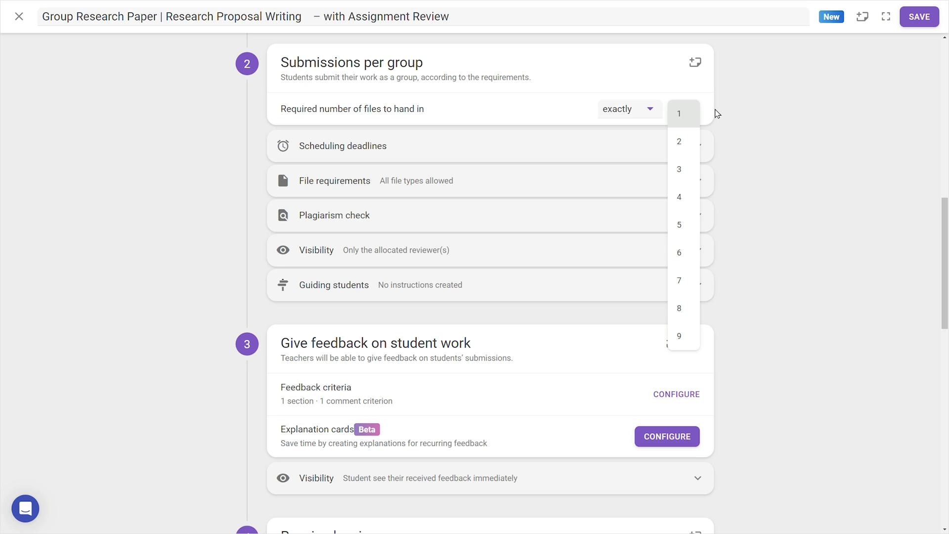
{"action": "left_click", "coordinate": [738, 115]}
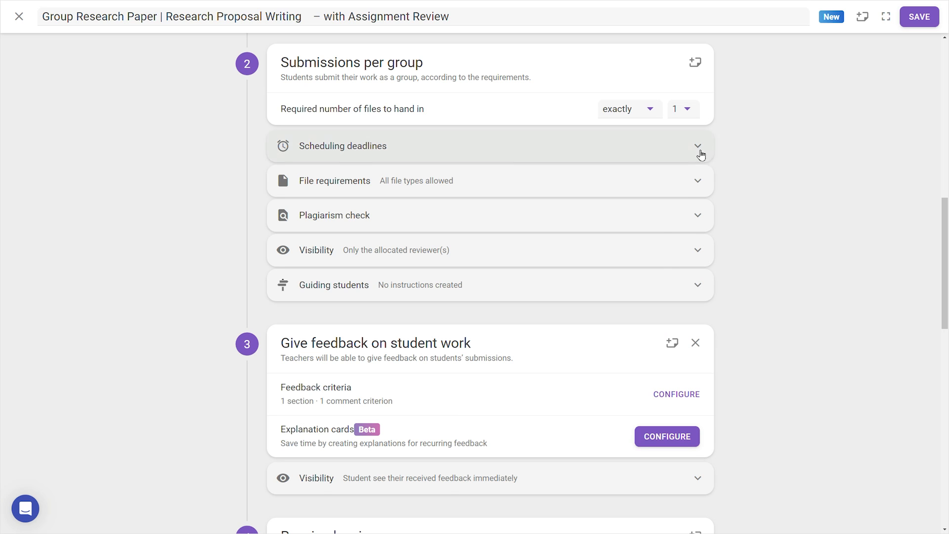
- Schedule the submission task to close after a certain date, due Thu, Jun 20 at 23:59, with late hand-in allowed
{"action": "left_click", "coordinate": [698, 148]}
{"action": "left_click", "coordinate": [697, 192]}
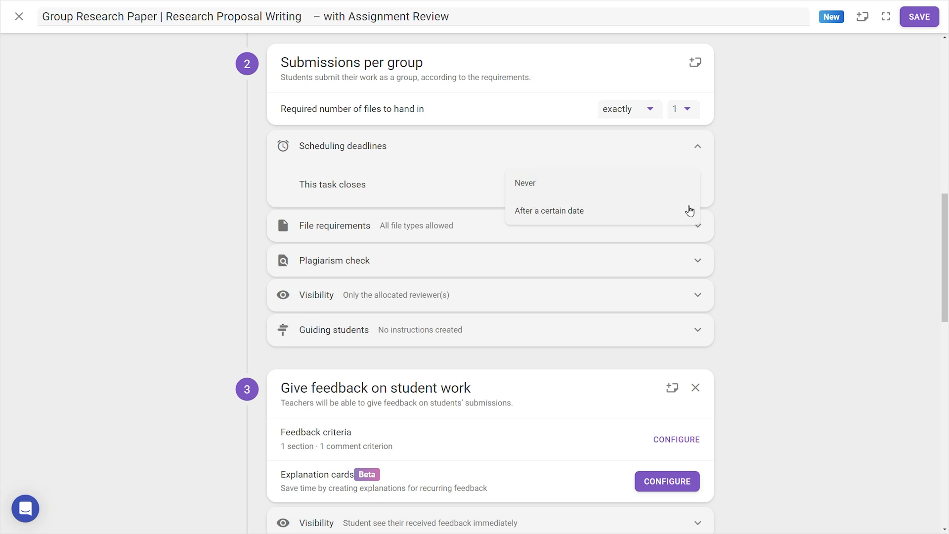
{"action": "left_click", "coordinate": [688, 210]}
{"action": "left_click", "coordinate": [691, 274]}
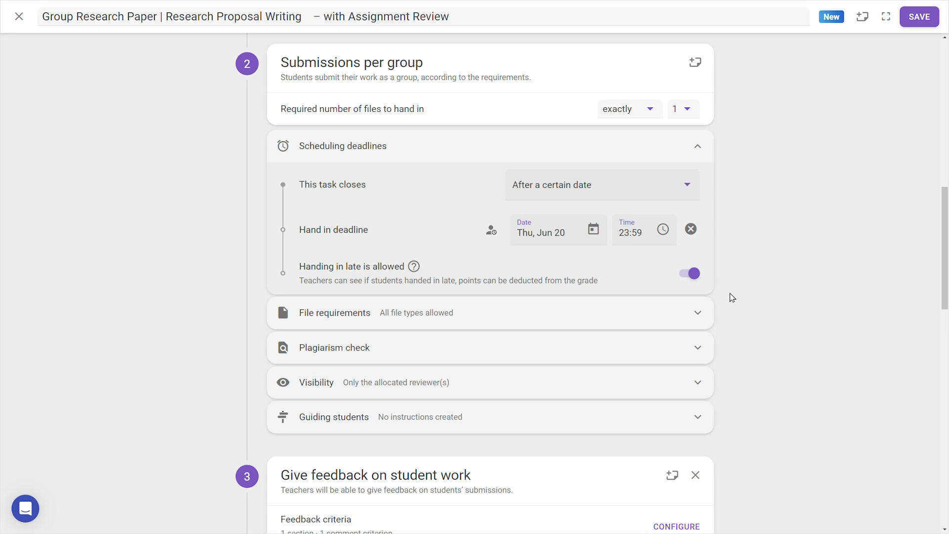
- Examine the allowed file types and the Turnitin plagiarism check setting for the group submissions
{"action": "left_click", "coordinate": [699, 323]}
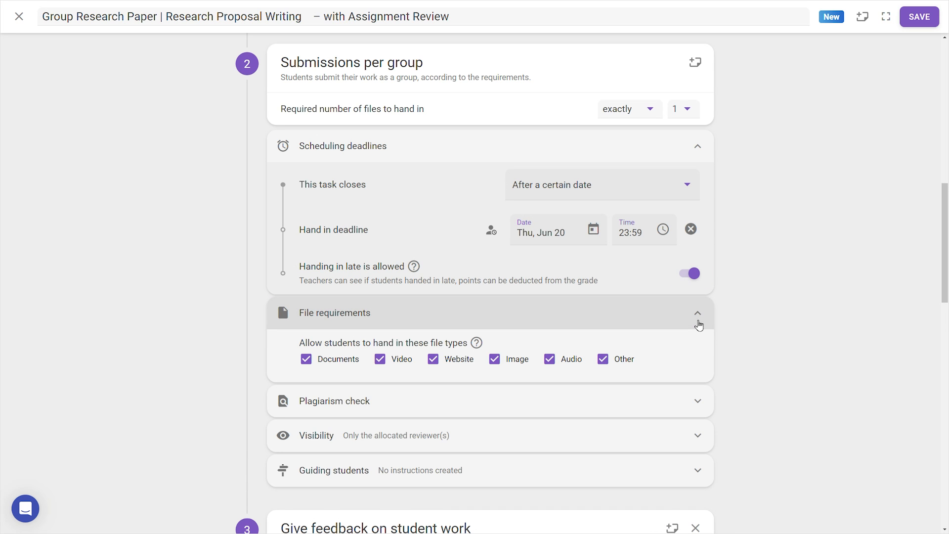
{"action": "left_click", "coordinate": [698, 324]}
{"action": "scroll", "coordinate": [729, 313], "scroll_direction": "down", "scroll_amount": 1}
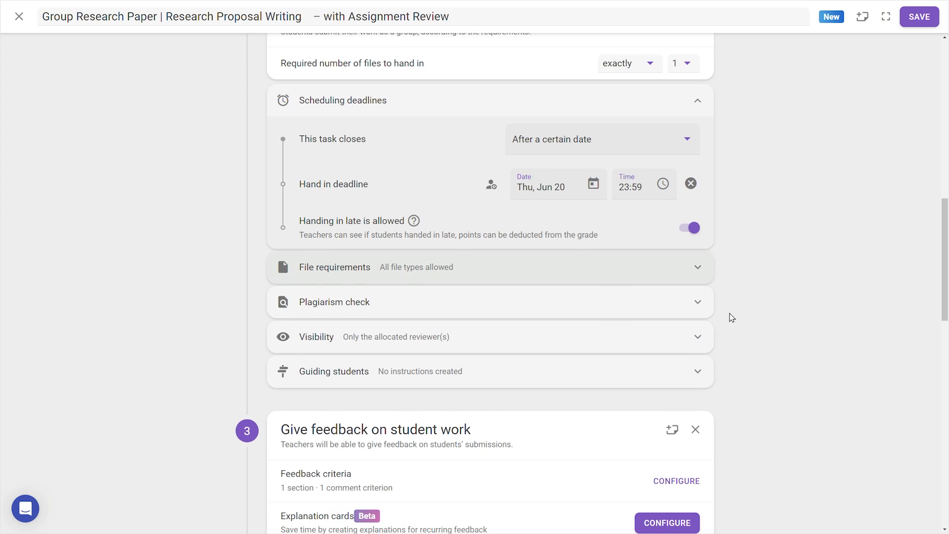
{"action": "left_click", "coordinate": [702, 302]}
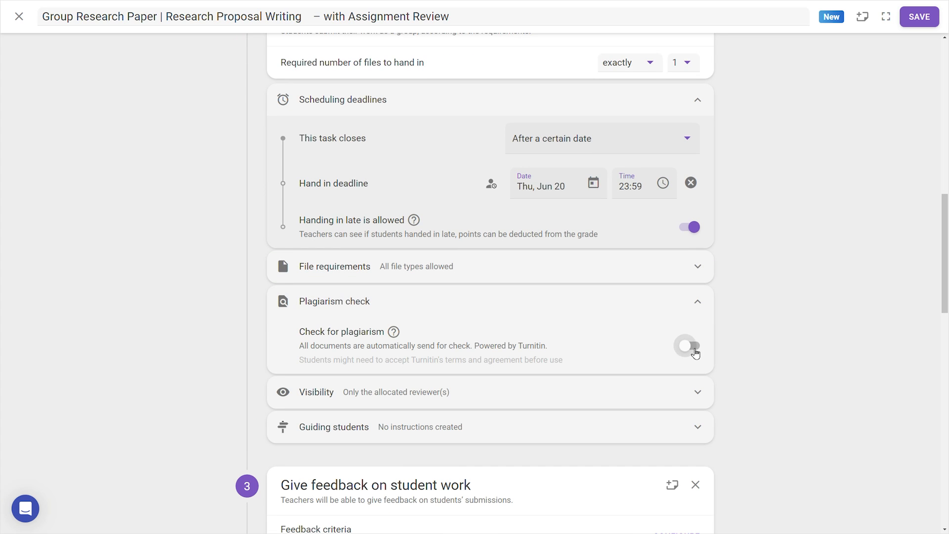
{"action": "left_click", "coordinate": [693, 350]}
{"action": "left_click", "coordinate": [701, 305]}
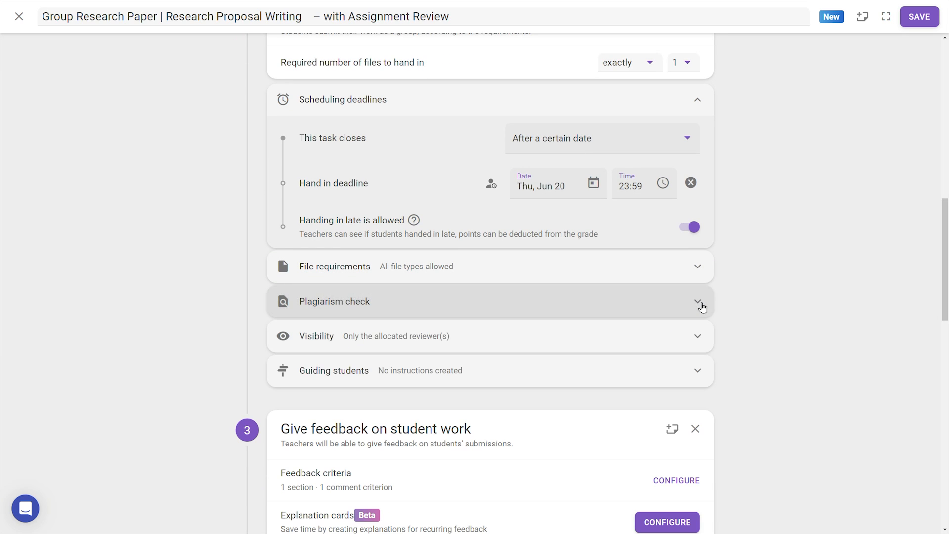
- Check who handed-in work can be made visible to, keeping only the allocated reviewers
{"action": "left_click", "coordinate": [702, 343]}
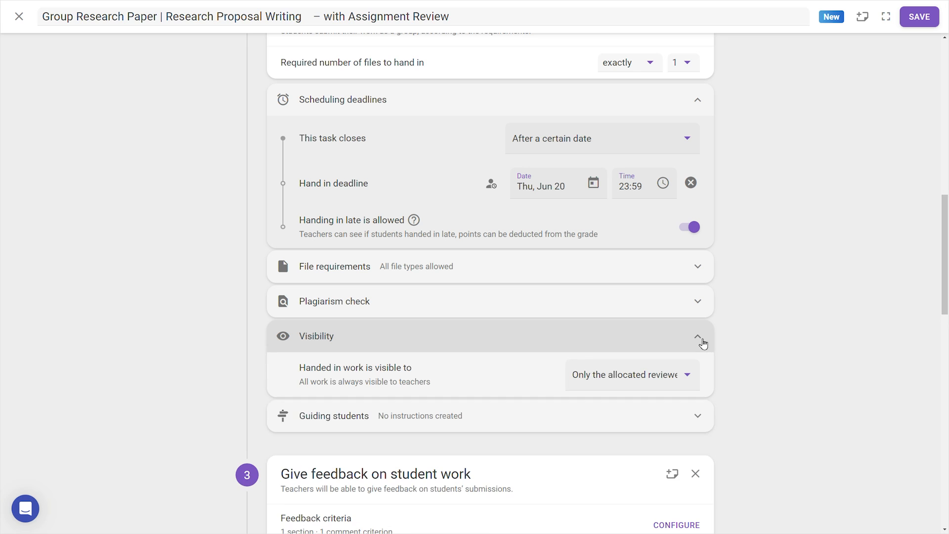
{"action": "left_click", "coordinate": [693, 376]}
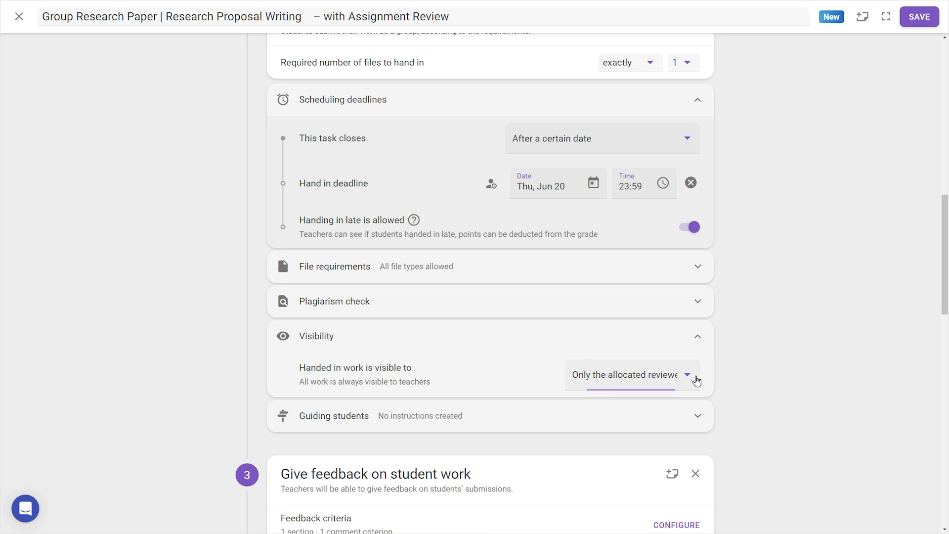
{"action": "left_click", "coordinate": [736, 375]}
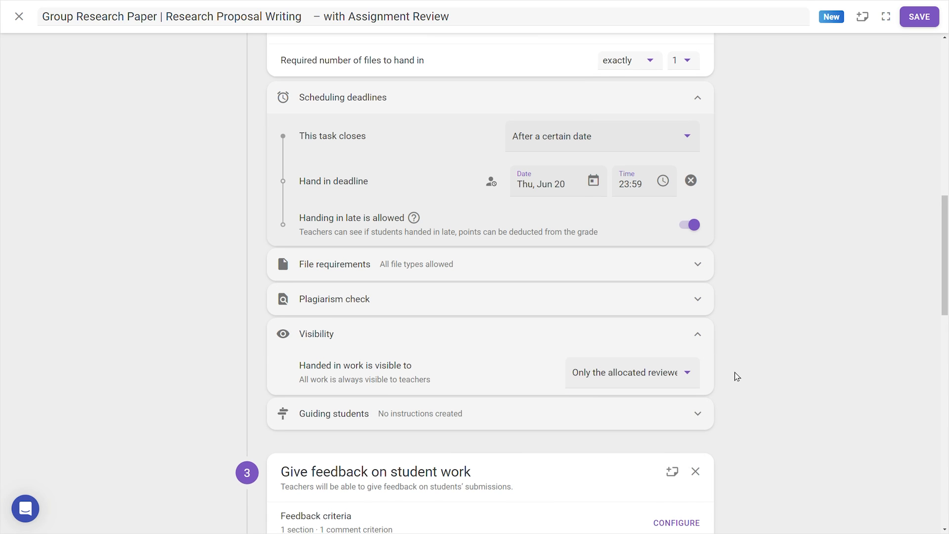
- Add student guidance for handing in work, covering the research question, concepts, source material, method and technical requirements
{"action": "scroll", "coordinate": [735, 376], "scroll_direction": "down", "scroll_amount": 1}
{"action": "left_click", "coordinate": [705, 377]}
{"action": "scroll", "coordinate": [716, 375], "scroll_direction": "down", "scroll_amount": 3}
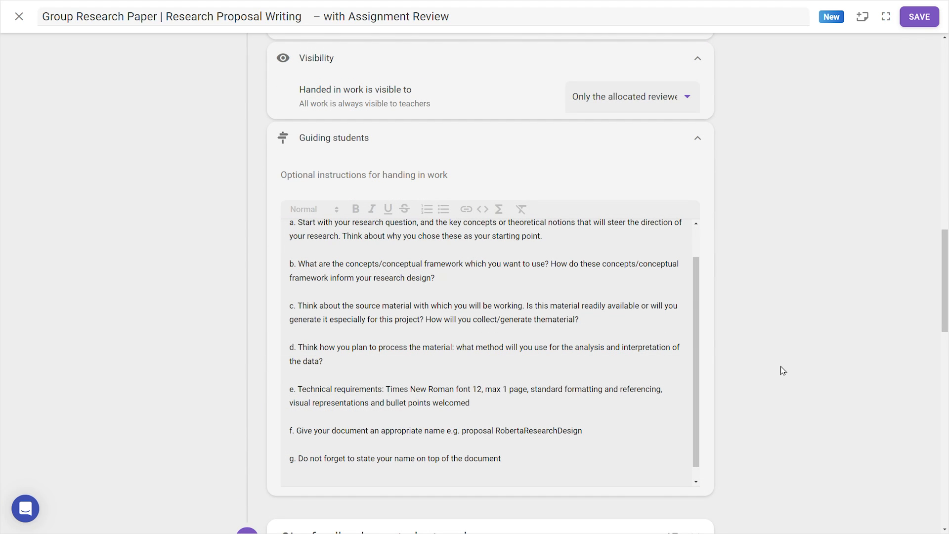
- Open the feedback criteria configuration, delete the existing comment criterion set and add a rubric section
{"action": "scroll", "coordinate": [771, 360], "scroll_direction": "down", "scroll_amount": 10}
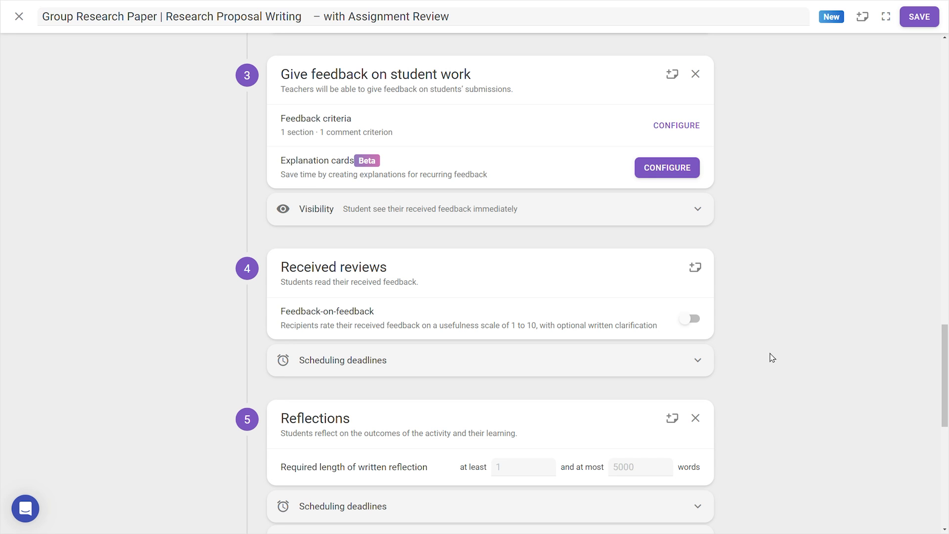
{"action": "left_click", "coordinate": [696, 138]}
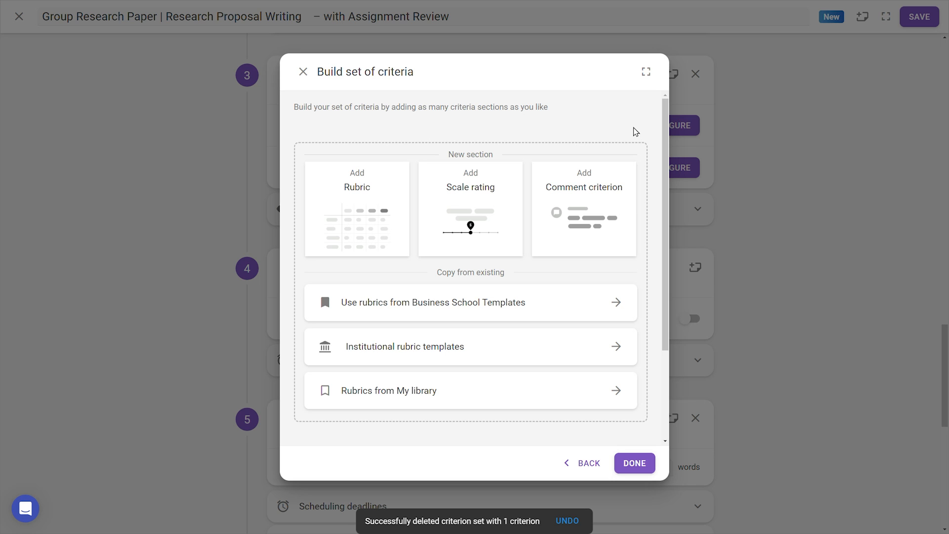
{"action": "left_click", "coordinate": [394, 180]}
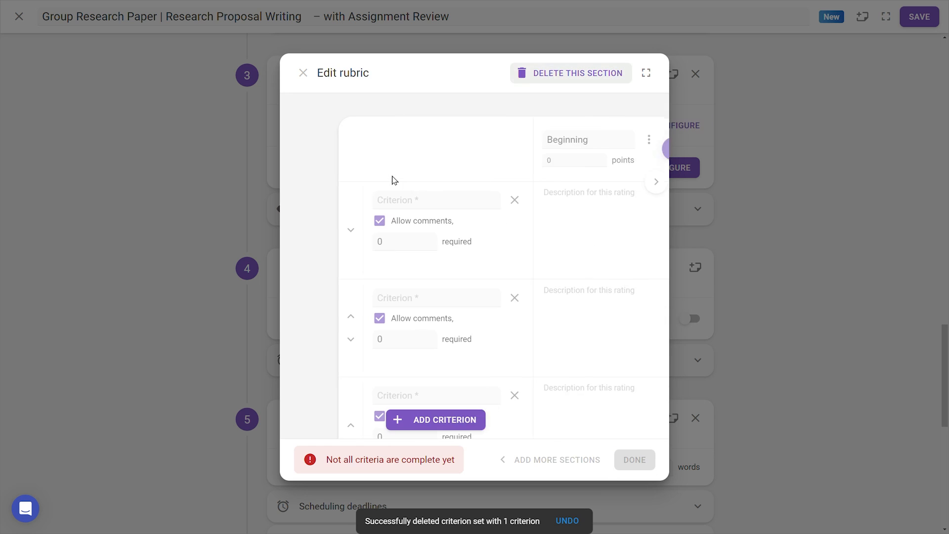
- Name the first two rubric levels Incomplete and Needs improvement, and remove the Exemplary level
{"action": "double_click", "coordinate": [323, 140]}
{"action": "type", "text": "Excellent"}
{"action": "key", "text": "Tab"}
{"action": "key", "text": "shift+Tab"}
{"action": "type", "text": "Incomplete"}
{"action": "key", "text": "Tab"}
{"action": "type", "text": "Needs improvement"}
{"action": "key", "text": "Tab"}
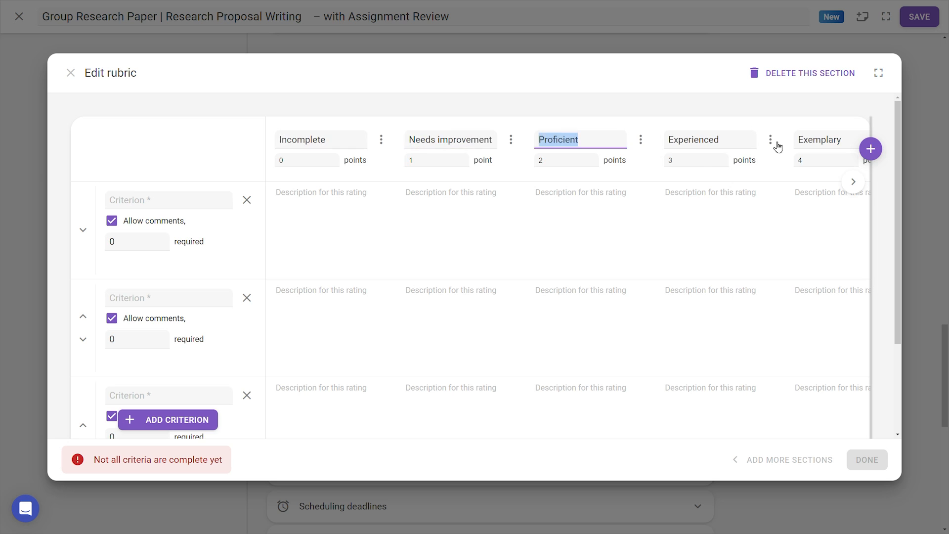
- Fill in the first criterion as Introduction with 1 required comment and a description for each of the four rating levels
{"action": "type", "text": "Introduction"}
{"action": "key", "text": "Tab"}
{"action": "key", "text": "Tab"}
{"action": "type", "text": "1"}
{"action": "type", "text": "An intriguing introduction based on facts leads clearly into the research proposal."}
{"action": "key", "text": "ctrl+v"}
{"action": "key", "text": "ctrl+v"}
{"action": "key", "text": "ctrl+v"}
- Fill in the second and third criteria's rating descriptions, covering the statement of the problem and the purpose of the study
{"action": "key", "text": "ctrl+v"}
{"action": "key", "text": "ctrl+v"}
{"action": "key", "text": "ctrl+v"}
{"action": "key", "text": "ctrl+v"}
{"action": "key", "text": "ctrl+v"}
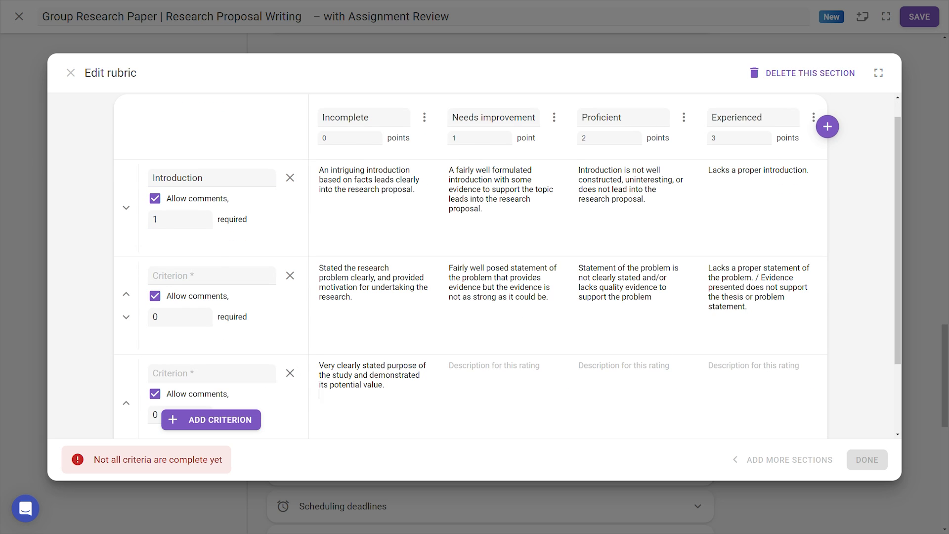
{"action": "key", "text": "ctrl+v"}
{"action": "key", "text": "ctrl+v"}
{"action": "key", "text": "ctrl+v"}
- Add a fourth criterion named Research Hypothesis and fill in its rating descriptions
{"action": "left_click", "coordinate": [211, 419]}
{"action": "type", "text": "Research Hypothesis"}
{"action": "type", "text": "Well stated research hypothesis based on the purpose of the study."}
{"action": "key", "text": "ctrl+v"}
{"action": "key", "text": "ctrl+v"}
{"action": "key", "text": "ctrl+v"}
- Name the third criterion Purpose of study and the second Problem Statement, with 1 required comment each
{"action": "left_click", "coordinate": [235, 278]}
{"action": "type", "text": "Purpose of study"}
{"action": "left_click", "coordinate": [223, 188]}
{"action": "type", "text": "Problem Statement"}
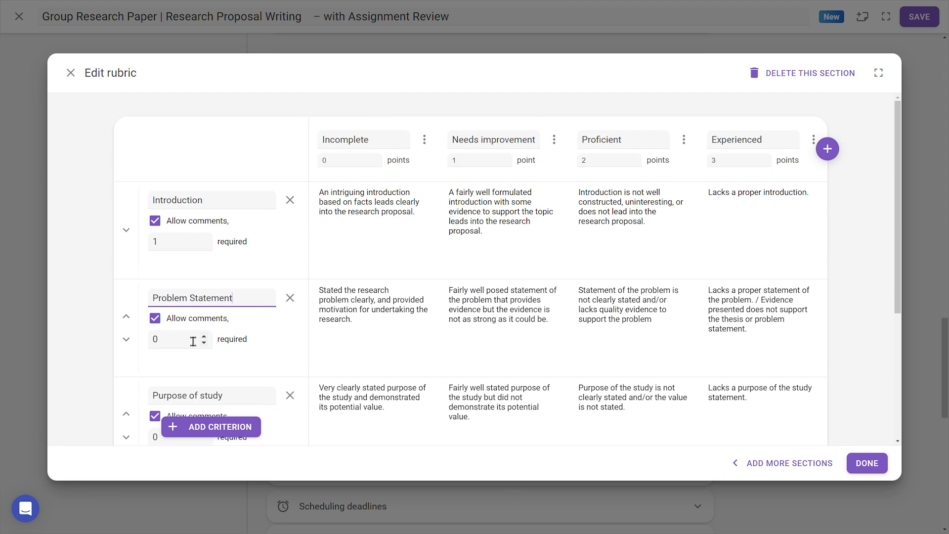
{"action": "type", "text": "1"}
{"action": "scroll", "coordinate": [270, 353], "scroll_direction": "up", "scroll_amount": 4}
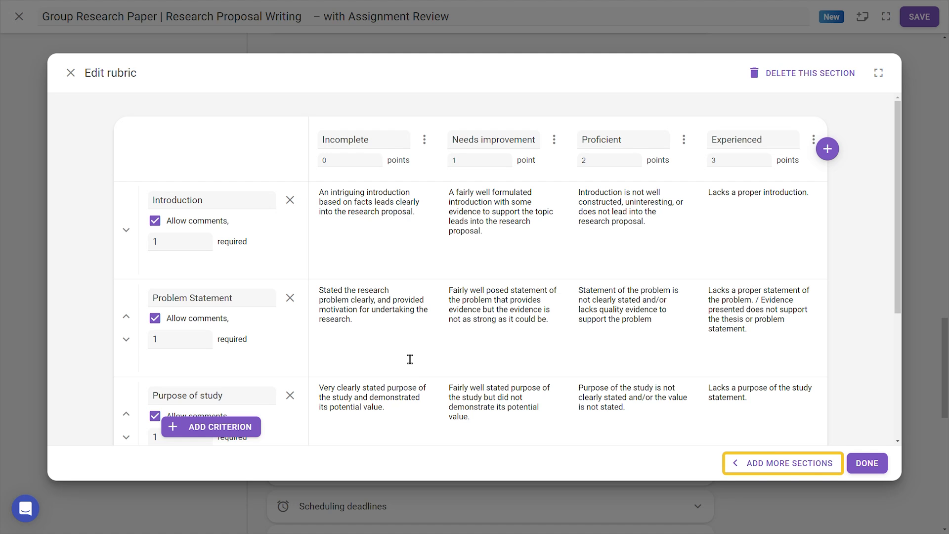
- Add a scale rating section with the criterion "Overall quality of research proposal" on a 10-point scale
{"action": "left_click", "coordinate": [801, 465]}
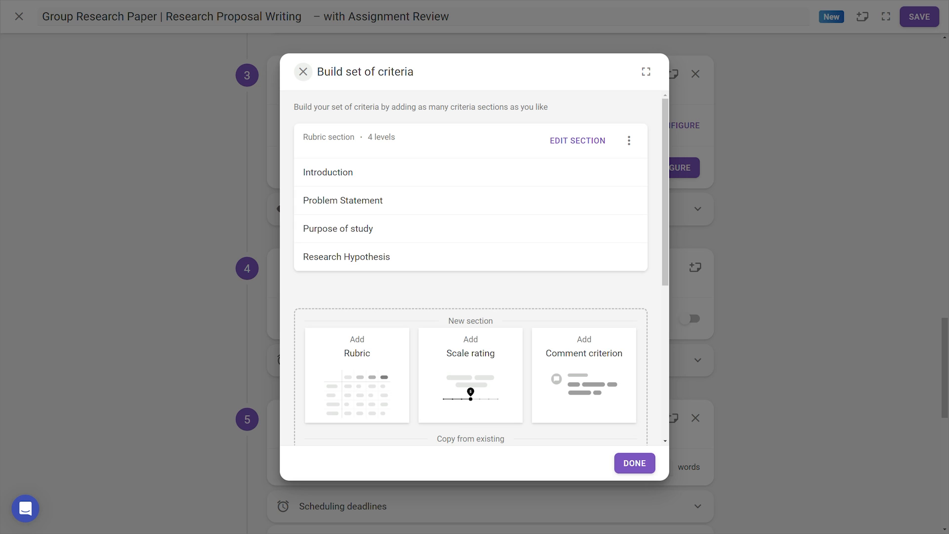
{"action": "left_click", "coordinate": [489, 408]}
{"action": "left_click", "coordinate": [453, 183]}
{"action": "type", "text": "Overall quality of research proposal"}
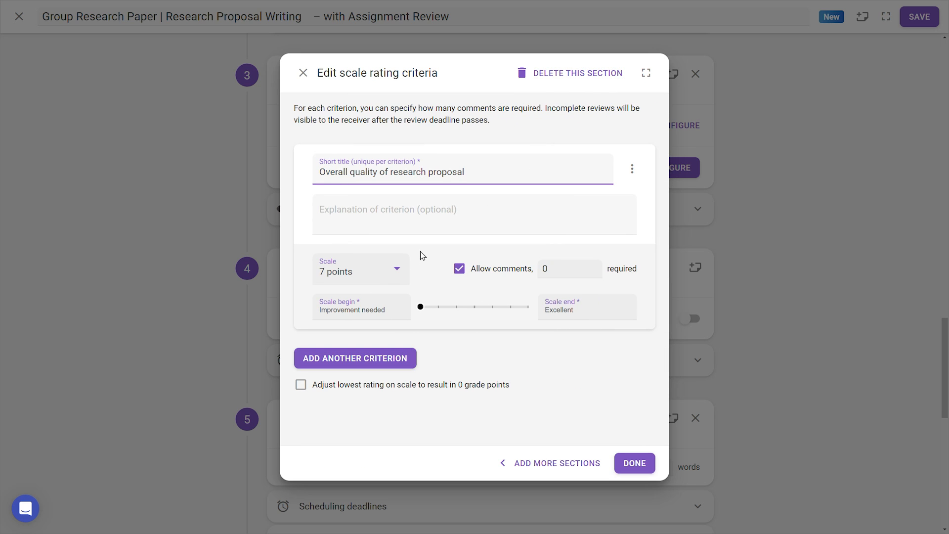
{"action": "left_click", "coordinate": [400, 268]}
{"action": "left_click", "coordinate": [377, 351]}
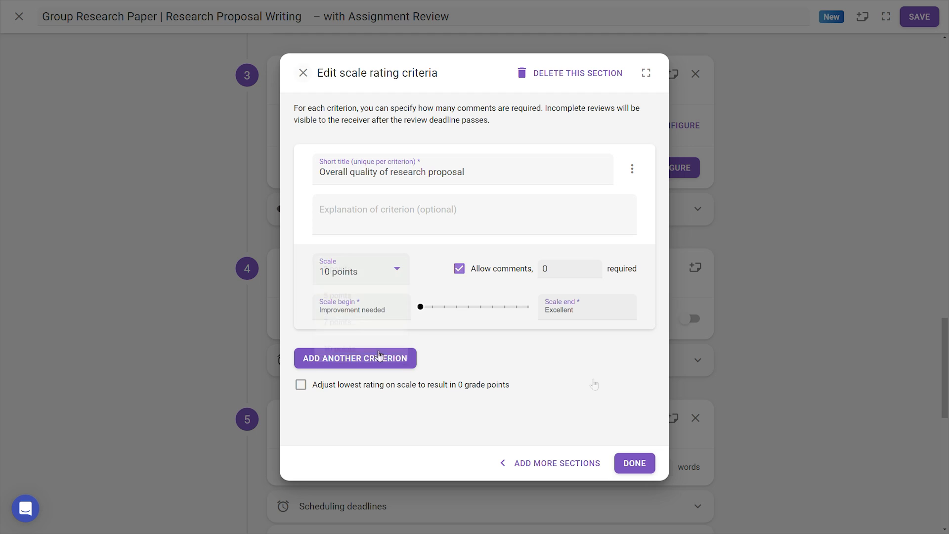
- Add a comment criterion section titled "What is the main point of improvement?" and finish the set of feedback criteria
{"action": "left_click", "coordinate": [563, 464]}
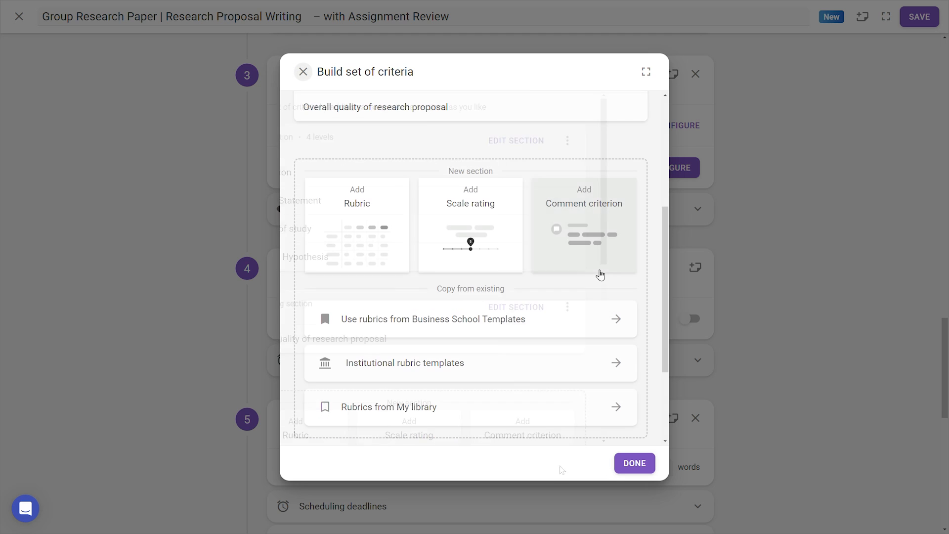
{"action": "left_click", "coordinate": [600, 267]}
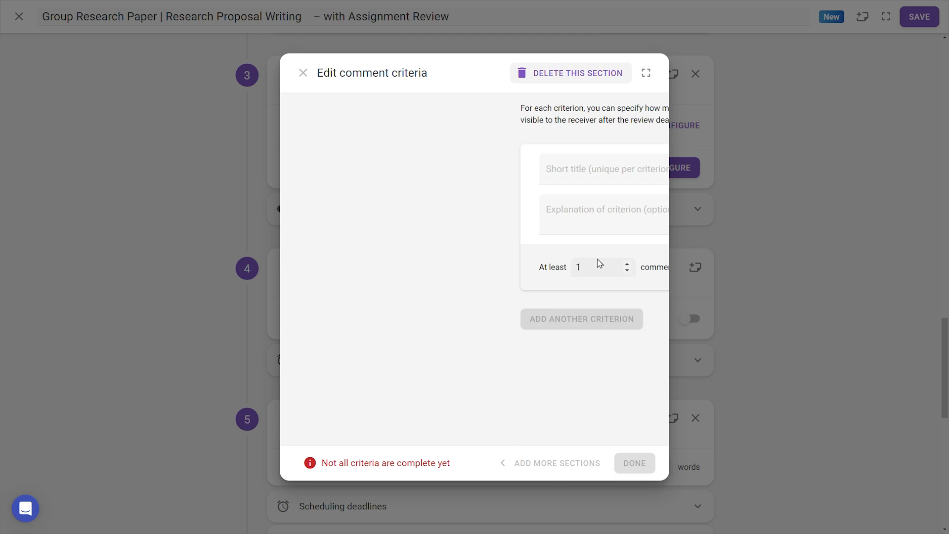
{"action": "type", "text": "What is the main point of improvement?"}
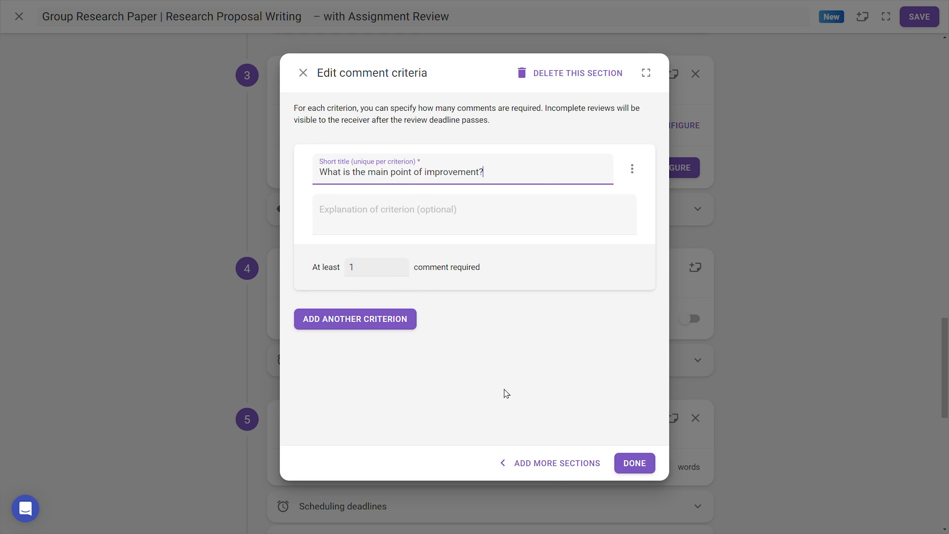
{"action": "left_click", "coordinate": [492, 391]}
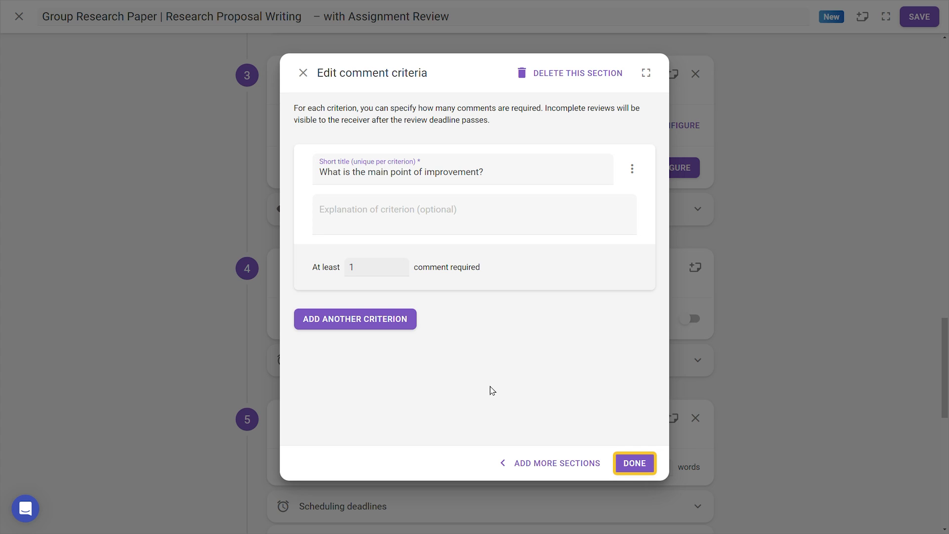
{"action": "left_click", "coordinate": [652, 467]}
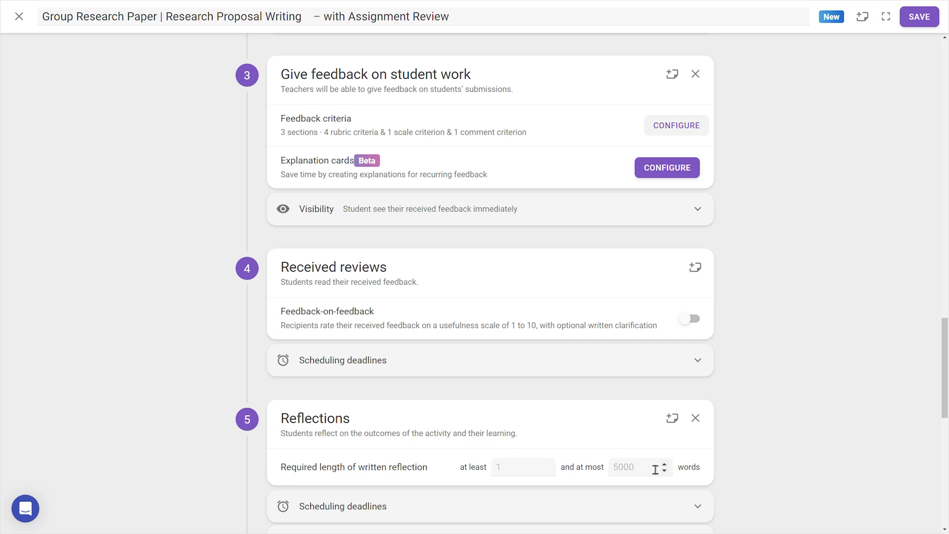
- Inspect the visibility setting for received feedback, and try switching feedback-on-feedback on and back off under Received reviews
{"action": "left_click", "coordinate": [698, 208]}
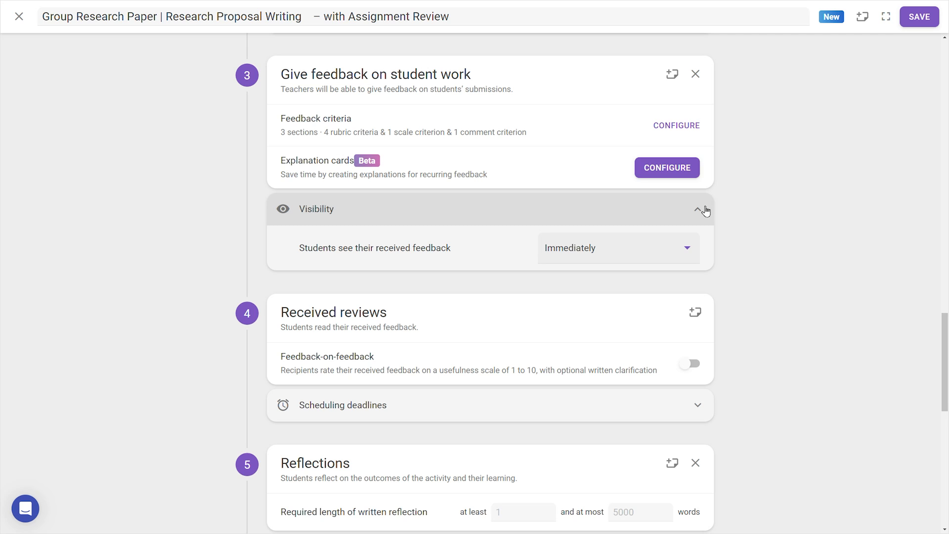
{"action": "left_click", "coordinate": [705, 211]}
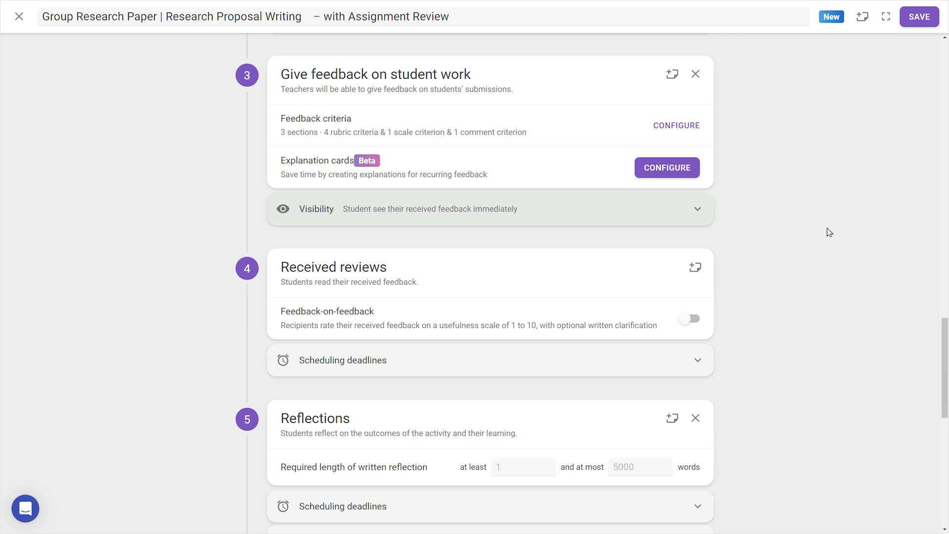
{"action": "scroll", "coordinate": [733, 296], "scroll_direction": "down", "scroll_amount": 2}
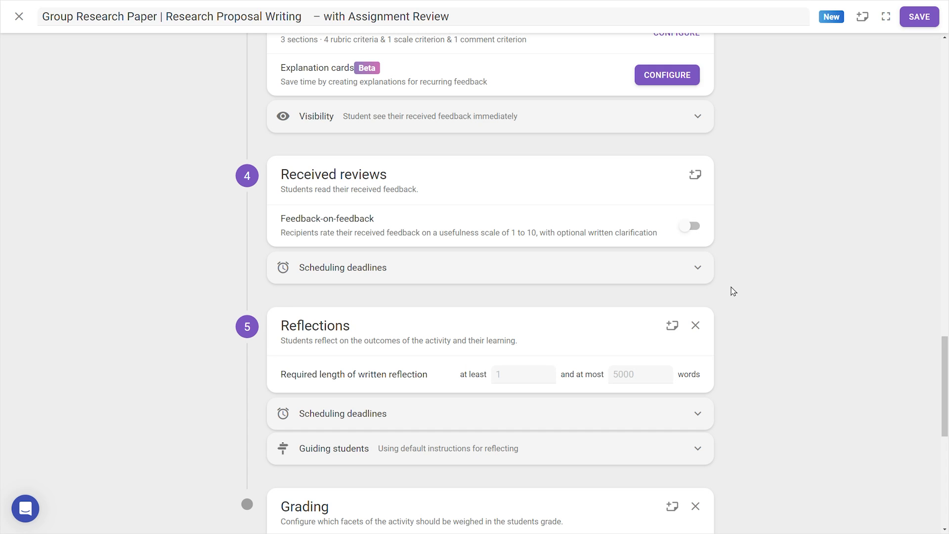
{"action": "left_click", "coordinate": [695, 228]}
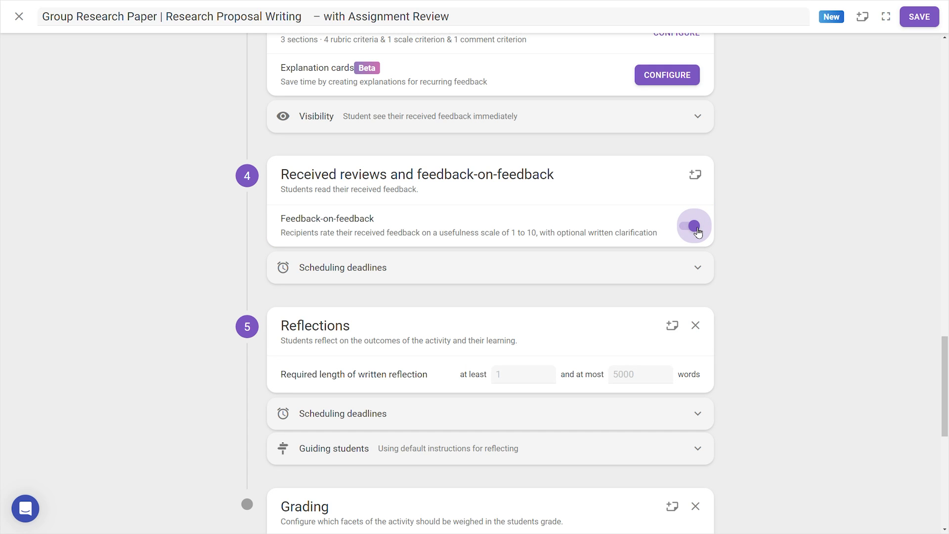
{"action": "left_click", "coordinate": [697, 228]}
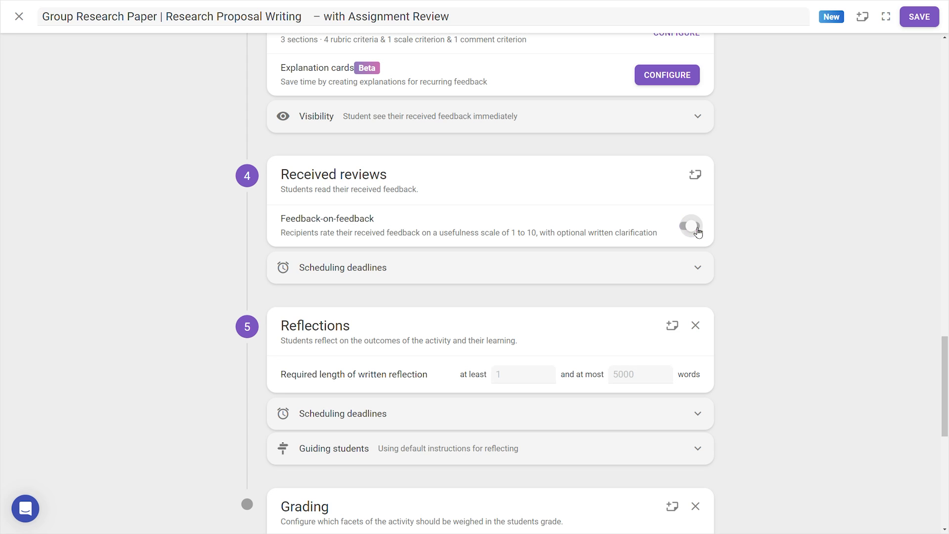
- Review the task closing options under the scheduling deadlines of Received reviews and Reflections
{"action": "left_click", "coordinate": [695, 273]}
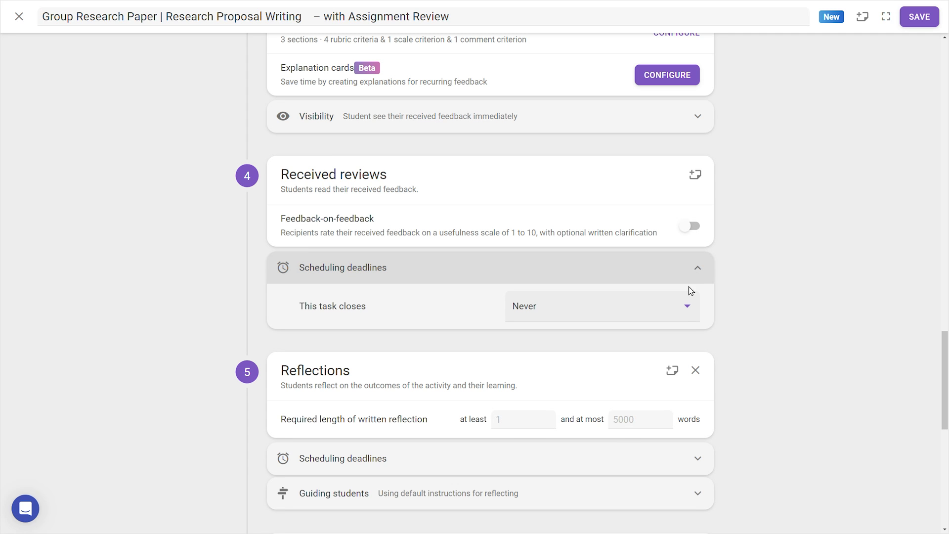
{"action": "left_click", "coordinate": [687, 307]}
{"action": "left_click", "coordinate": [701, 268]}
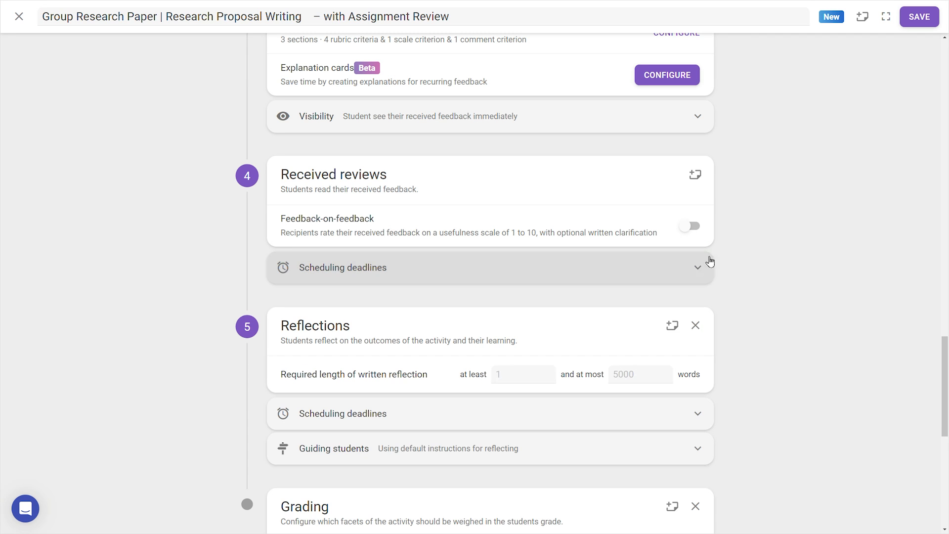
{"action": "scroll", "coordinate": [734, 249], "scroll_direction": "down", "scroll_amount": 5}
{"action": "left_click", "coordinate": [697, 183]}
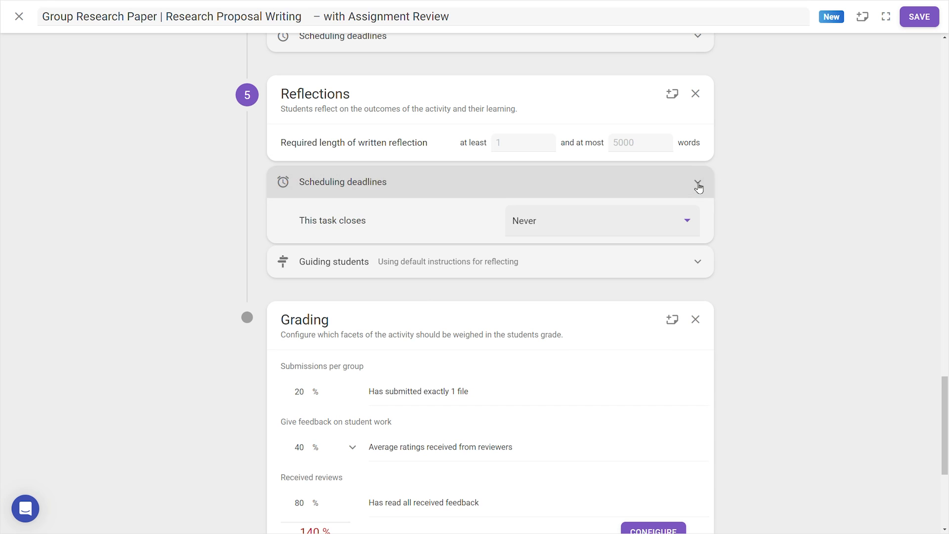
{"action": "left_click", "coordinate": [684, 221]}
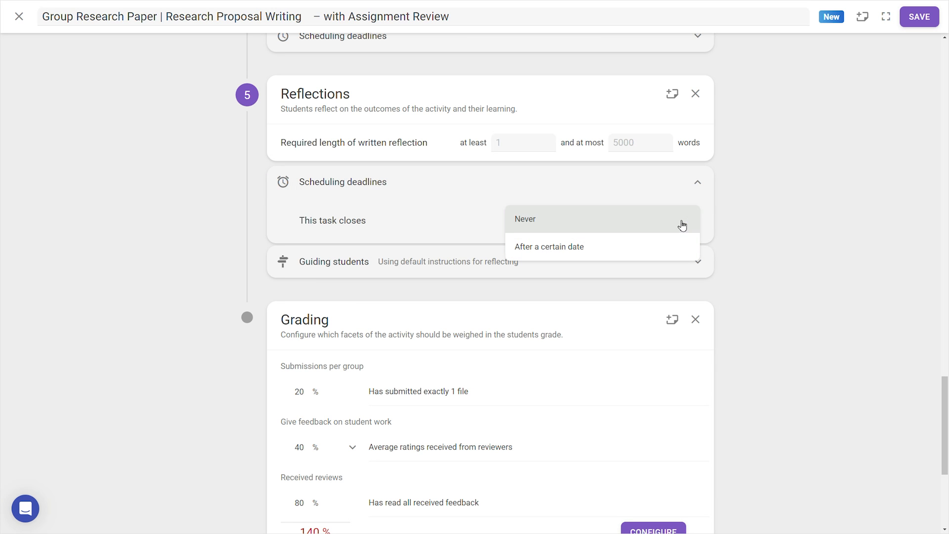
{"action": "left_click", "coordinate": [703, 200]}
- Include "Has completed submission step on time" in the grading and set the weight of "Has read all received feedback" to 30%
{"action": "scroll", "coordinate": [742, 217], "scroll_direction": "down", "scroll_amount": 4}
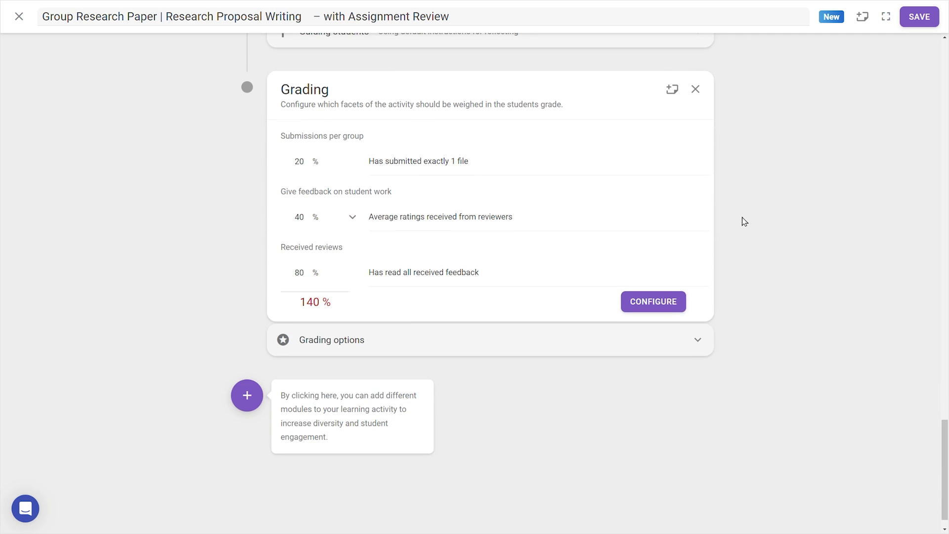
{"action": "left_click", "coordinate": [669, 312]}
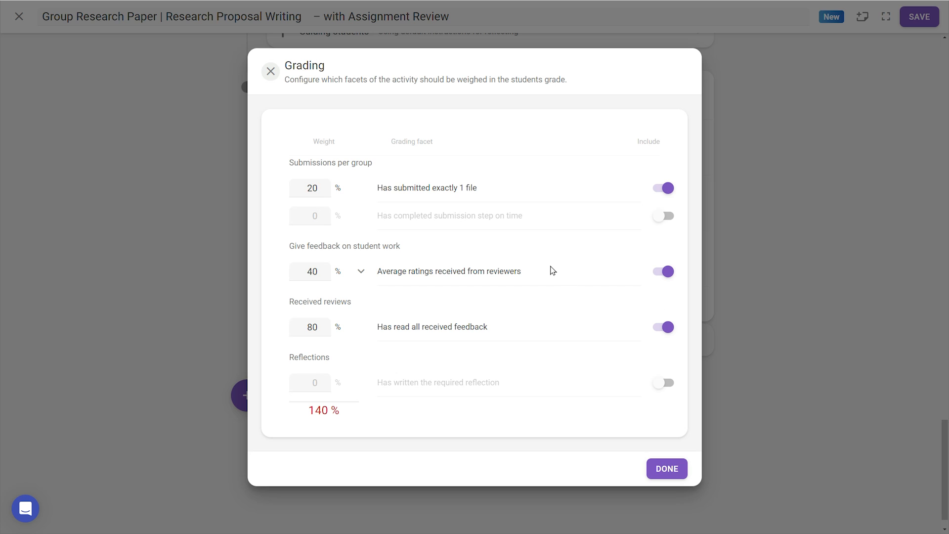
{"action": "left_click", "coordinate": [663, 216]}
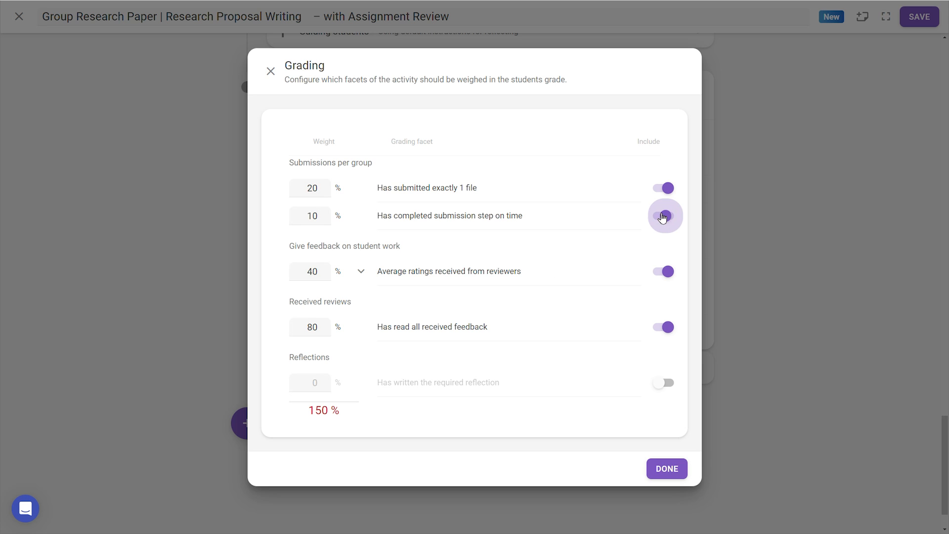
{"action": "double_click", "coordinate": [308, 336]}
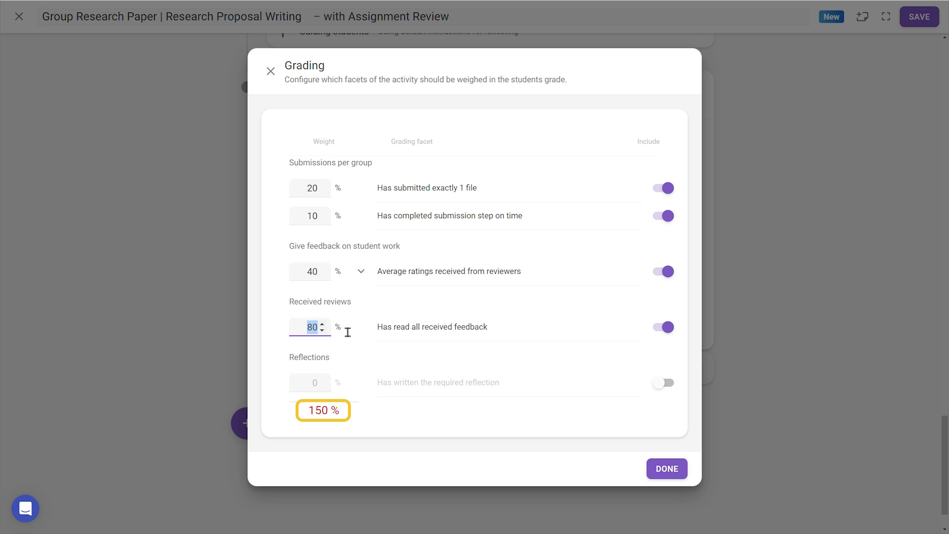
{"action": "type", "text": "30"}
{"action": "left_click", "coordinate": [370, 341]}
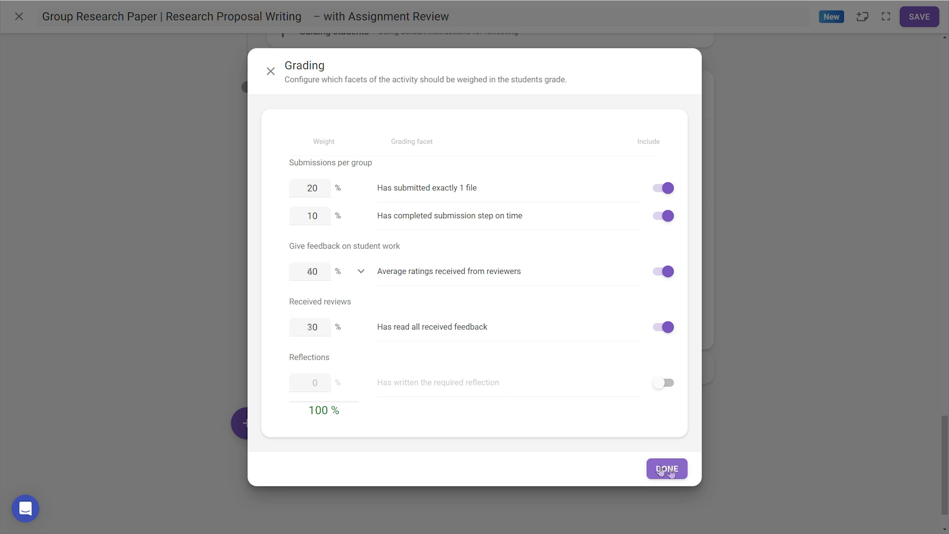
{"action": "left_click", "coordinate": [662, 469]}
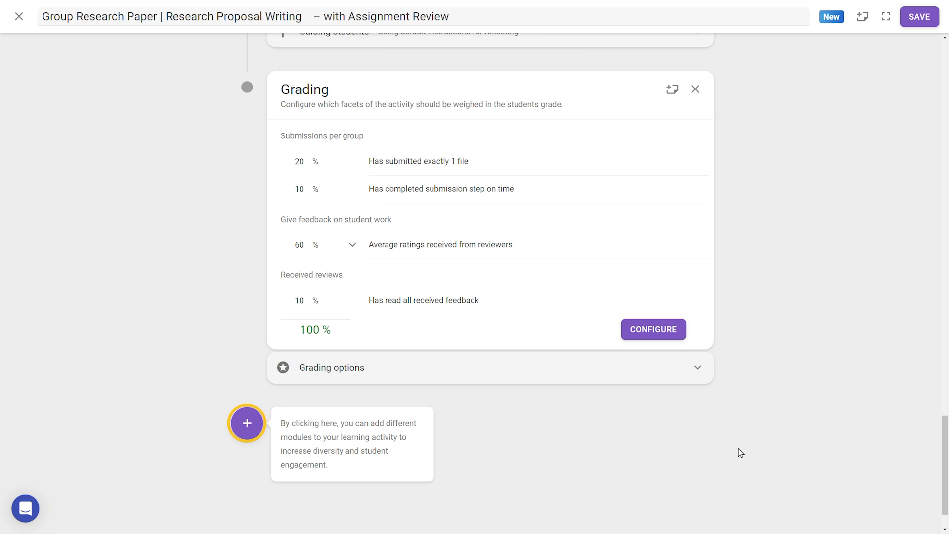
- Save the configured research proposal assignment
{"action": "left_click_drag", "start_coordinate": [944, 427], "coordinate": [944, 55]}
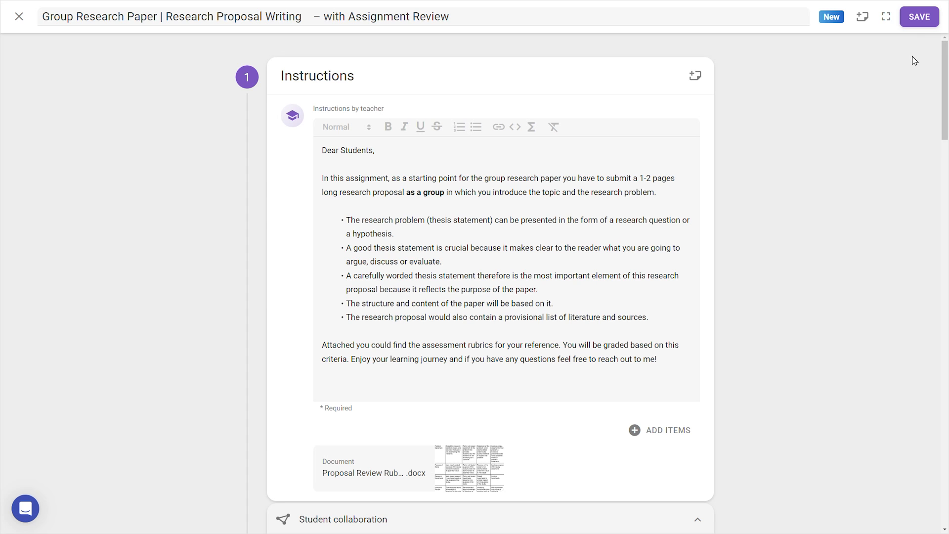
{"action": "left_click", "coordinate": [918, 17]}
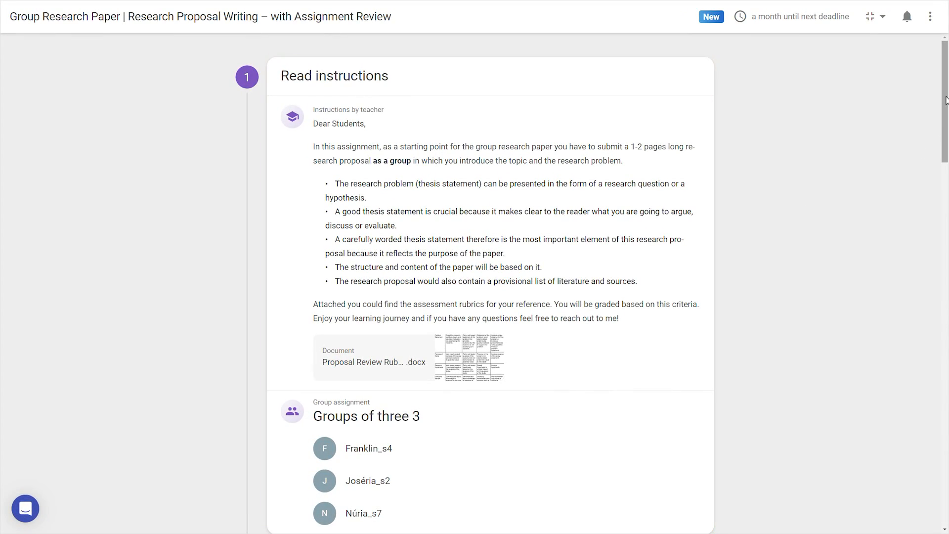
- Hand in the file Research Proposal sample 1 as the group's submission in the student view
{"action": "scroll", "coordinate": [923, 152], "scroll_direction": "down", "scroll_amount": 5}
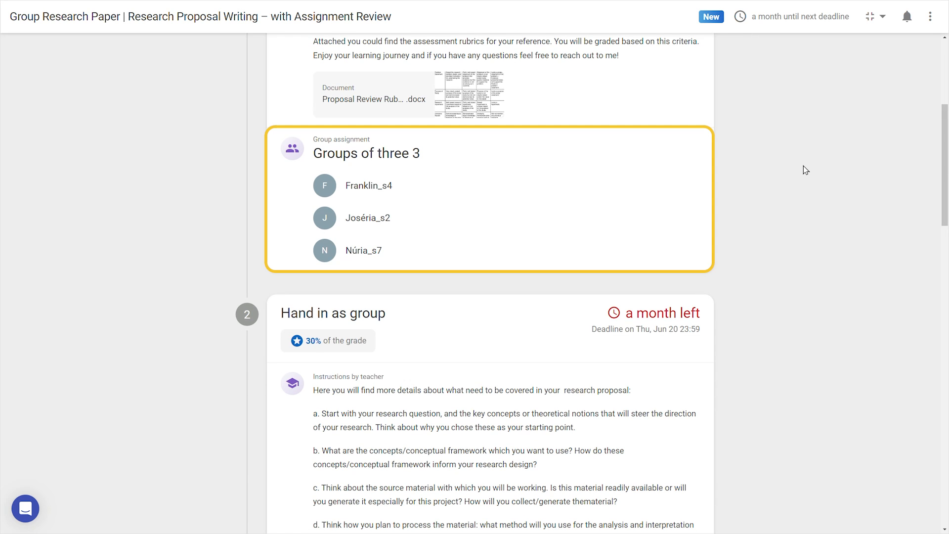
{"action": "left_click_drag", "start_coordinate": [945, 147], "coordinate": [942, 275]}
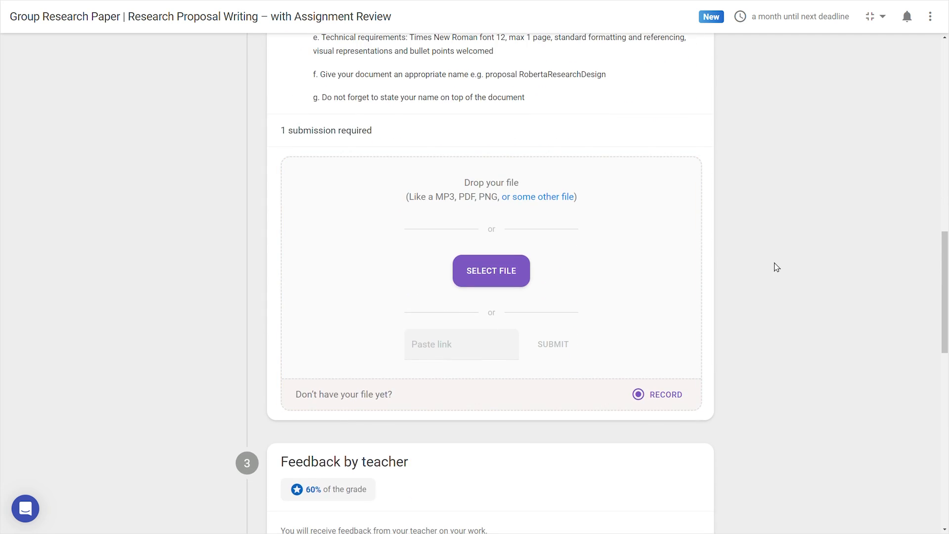
{"action": "left_click", "coordinate": [479, 273]}
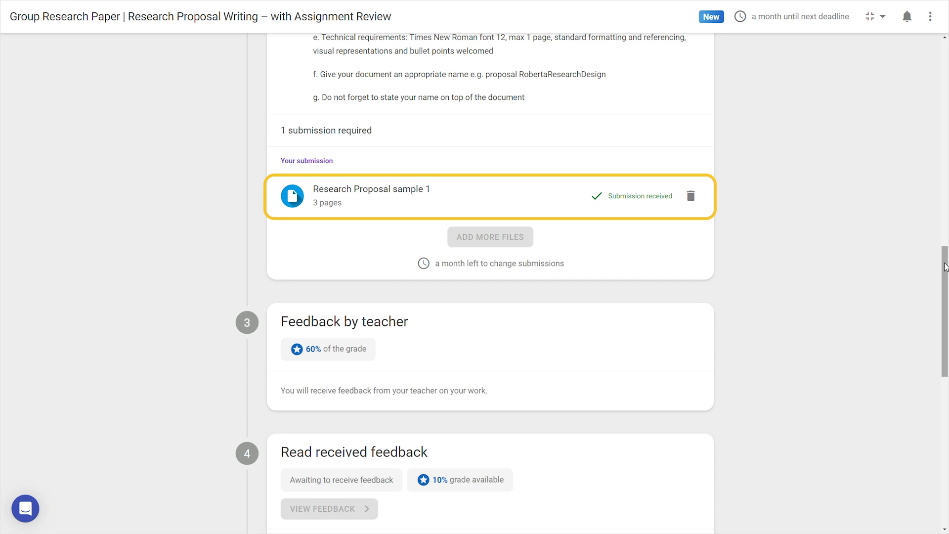
- Open the received feedback from the notification about the teacher's review
{"action": "left_click_drag", "start_coordinate": [944, 269], "coordinate": [929, 428]}
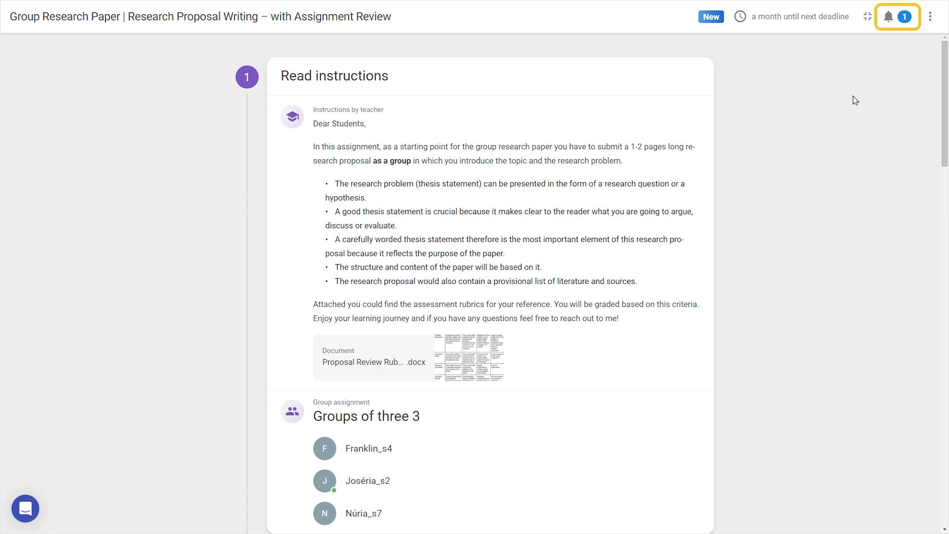
{"action": "left_click", "coordinate": [898, 20]}
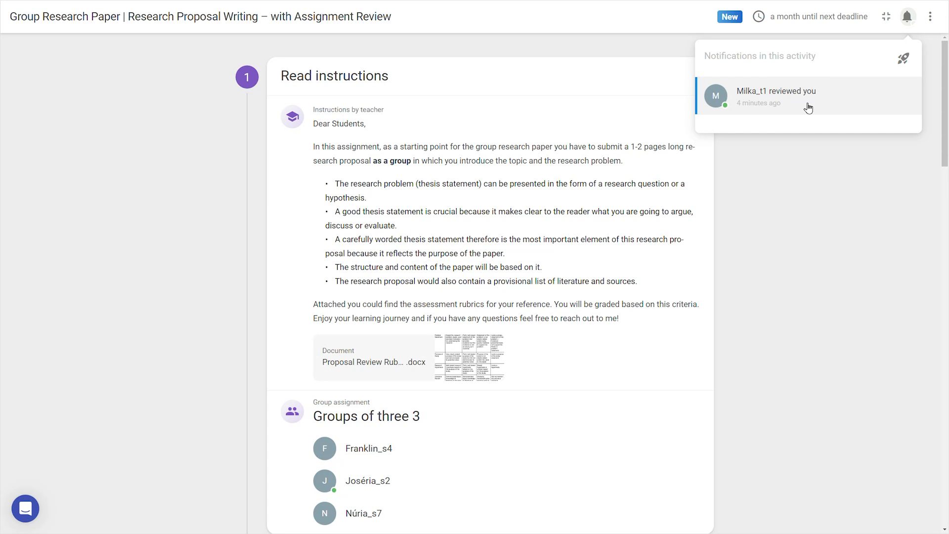
{"action": "left_click", "coordinate": [808, 107]}
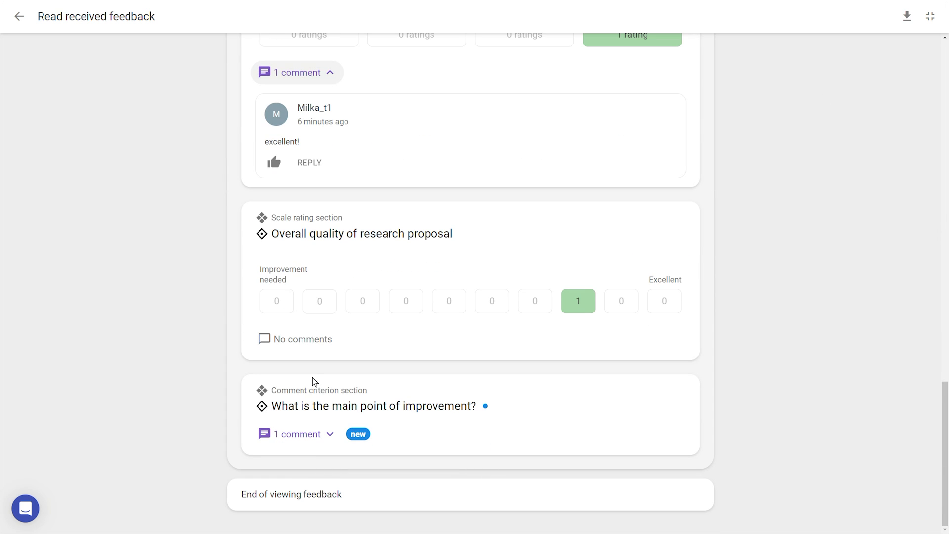
- Like the teacher's comment on the main point of improvement and reply "Looking forward!"
{"action": "left_click", "coordinate": [318, 433]}
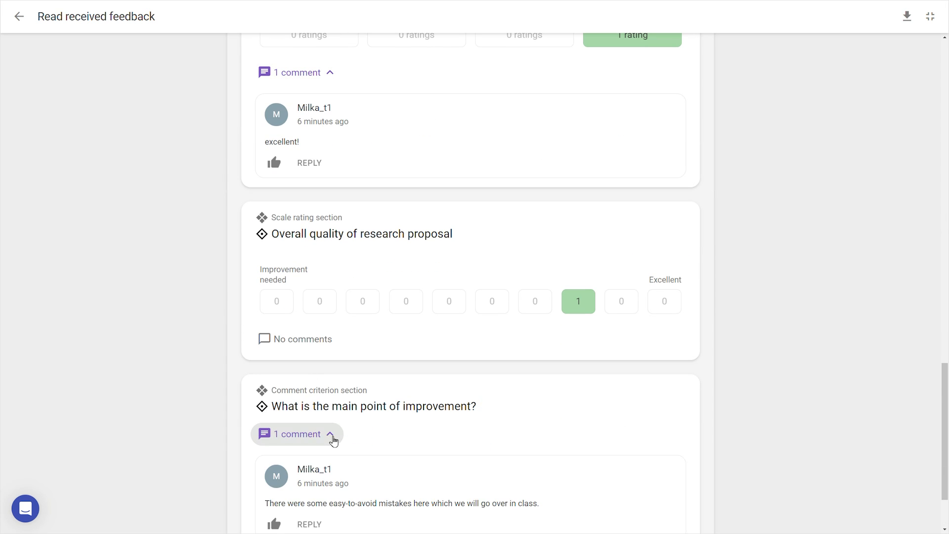
{"action": "left_click", "coordinate": [274, 429]}
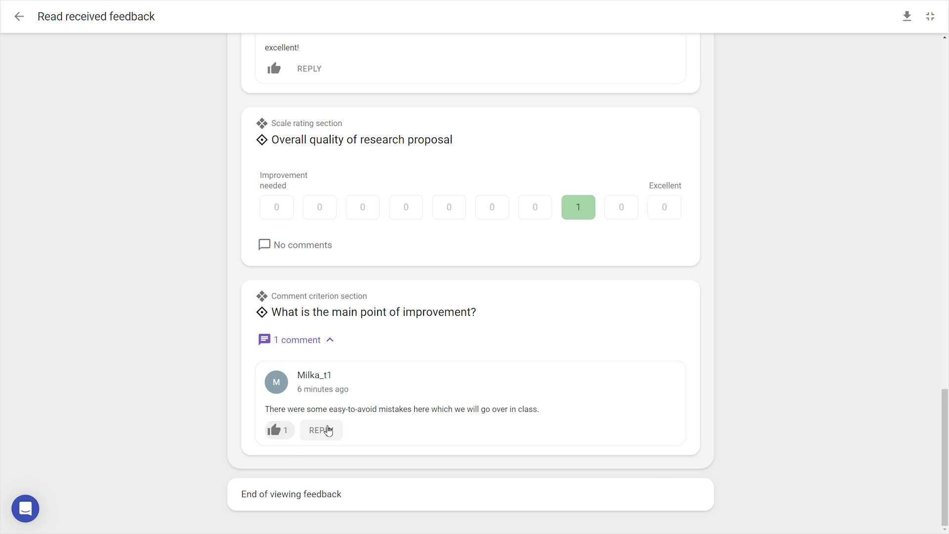
{"action": "left_click", "coordinate": [319, 430]}
{"action": "type", "text": "Looking forward!"}
{"action": "left_click", "coordinate": [662, 466]}
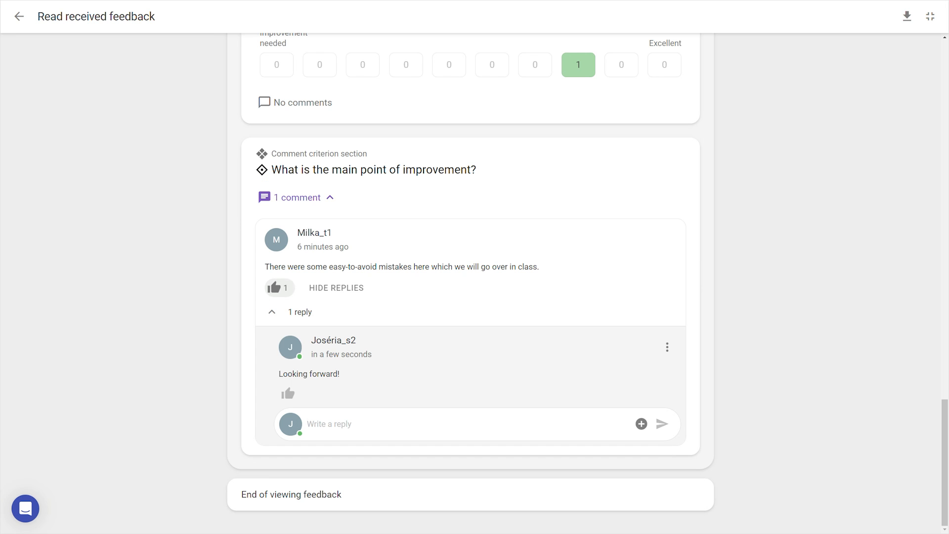
- Return to the assignment, submit the written reflection, and view the grade breakdown in the Grading section
{"action": "scroll", "coordinate": [900, 276], "scroll_direction": "up", "scroll_amount": 15}
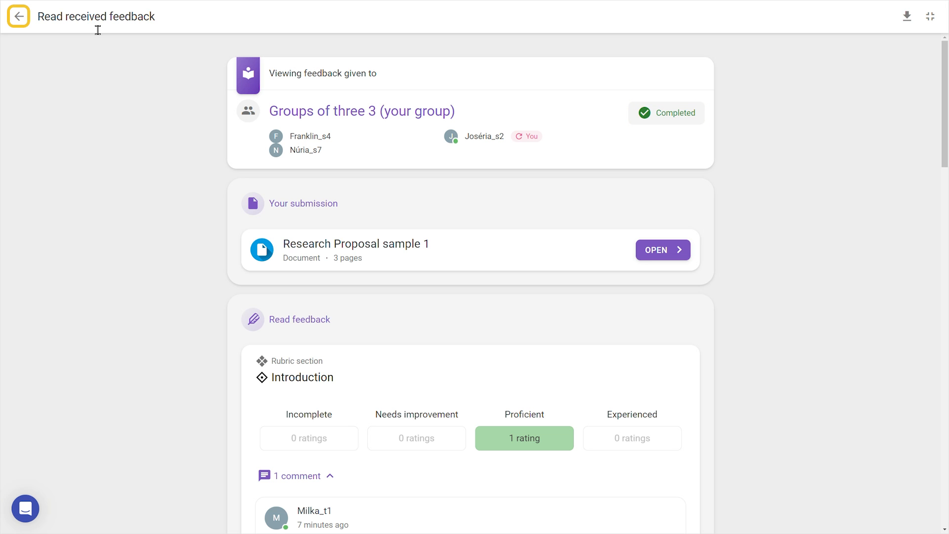
{"action": "left_click", "coordinate": [19, 16]}
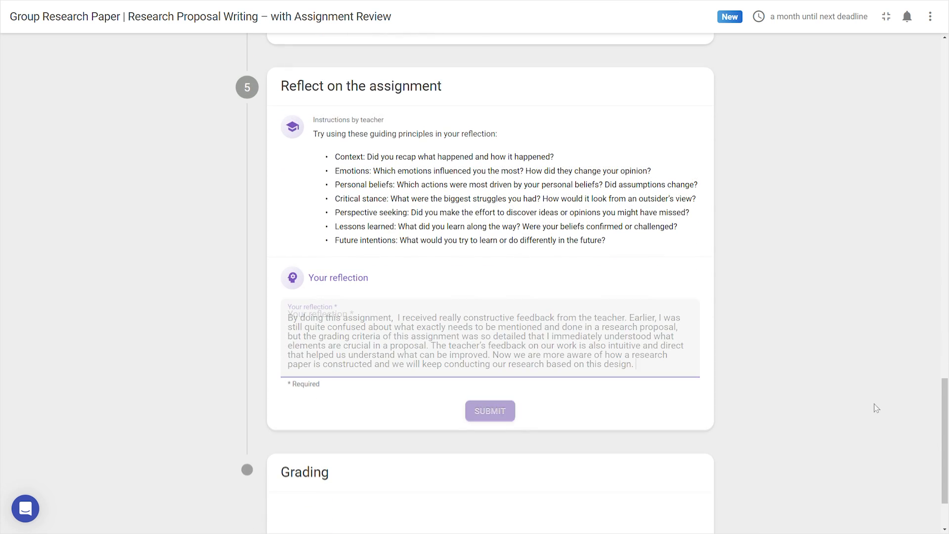
{"action": "left_click", "coordinate": [474, 411]}
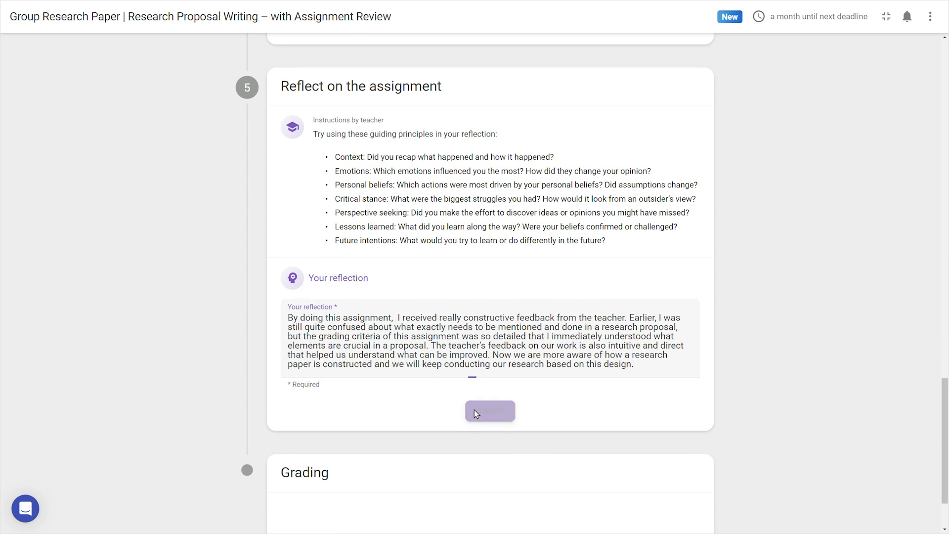
{"action": "scroll", "coordinate": [946, 408], "scroll_direction": "down", "scroll_amount": 4}
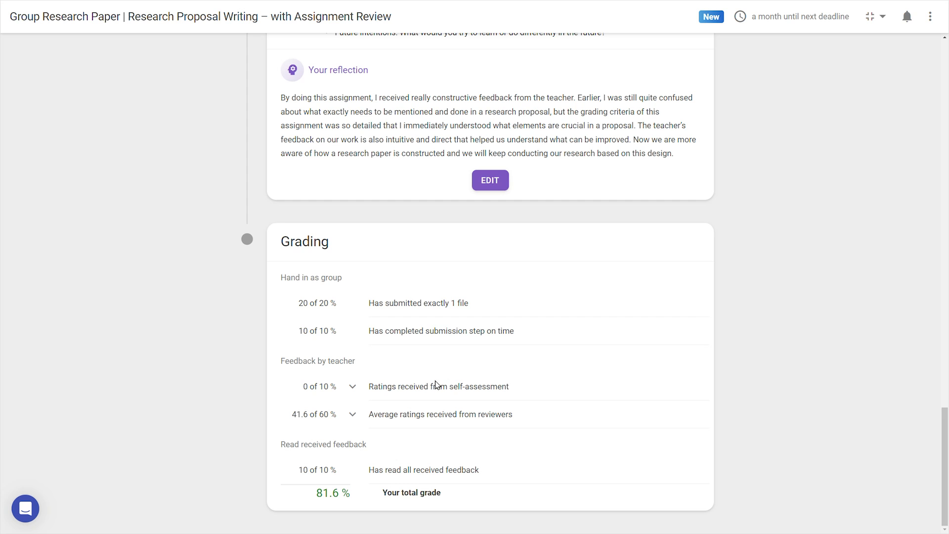
- Examine the per-criterion grade breakdowns for the average reviewer ratings and the self-assessment ratings, and collapse both again
{"action": "left_click", "coordinate": [352, 415]}
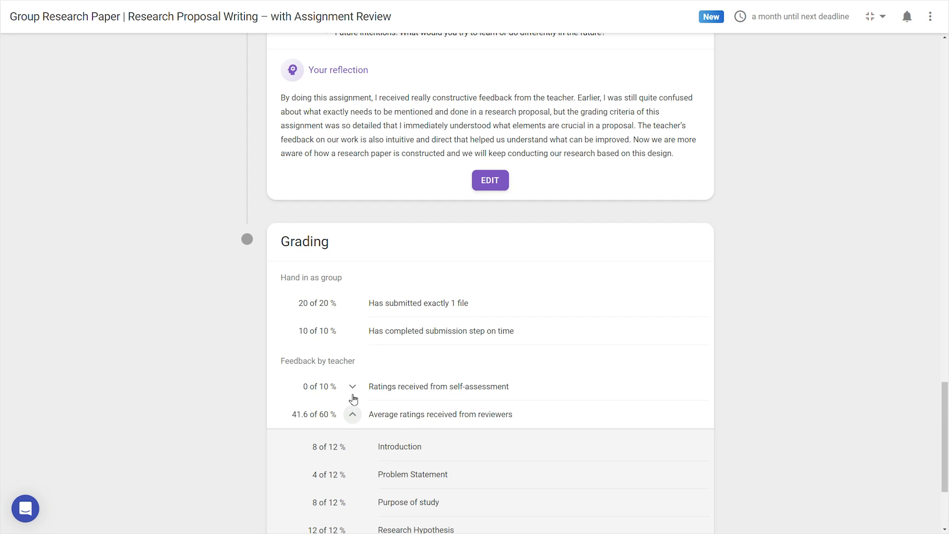
{"action": "left_click", "coordinate": [353, 388]}
{"action": "scroll", "coordinate": [218, 386], "scroll_direction": "down", "scroll_amount": 5}
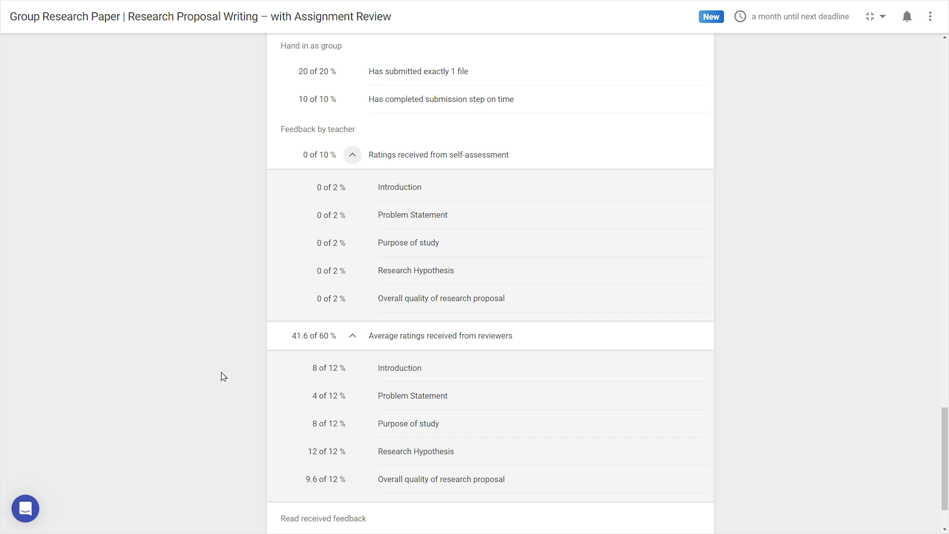
{"action": "left_click", "coordinate": [357, 338]}
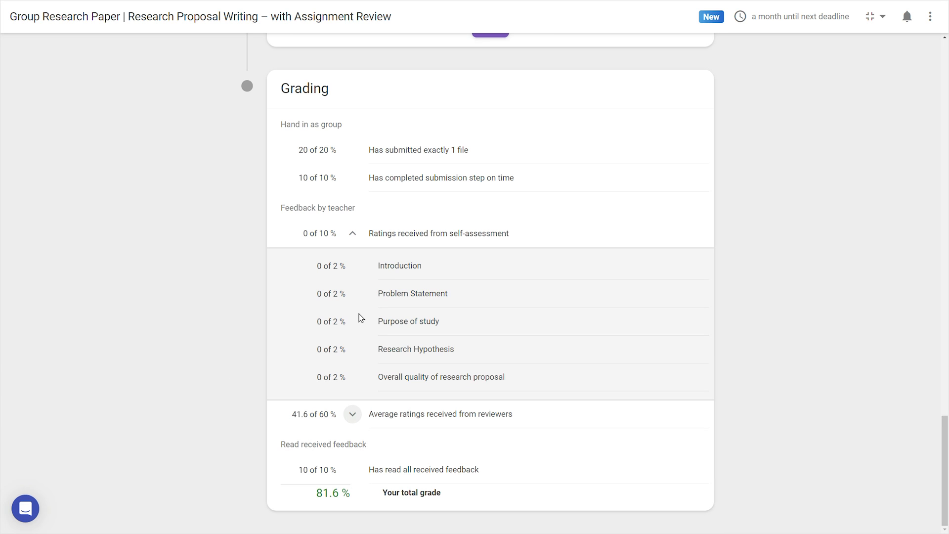
{"action": "left_click", "coordinate": [351, 232]}
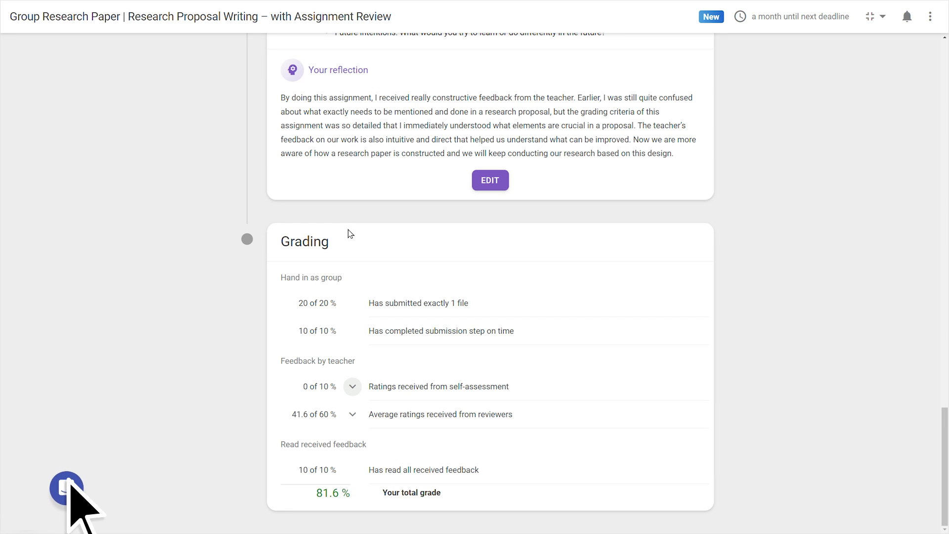
- Start a support chat with FeedbackFruits and write the message "Hi, I could use some help..."
{"action": "left_click", "coordinate": [66, 488]}
{"action": "left_click", "coordinate": [158, 275]}
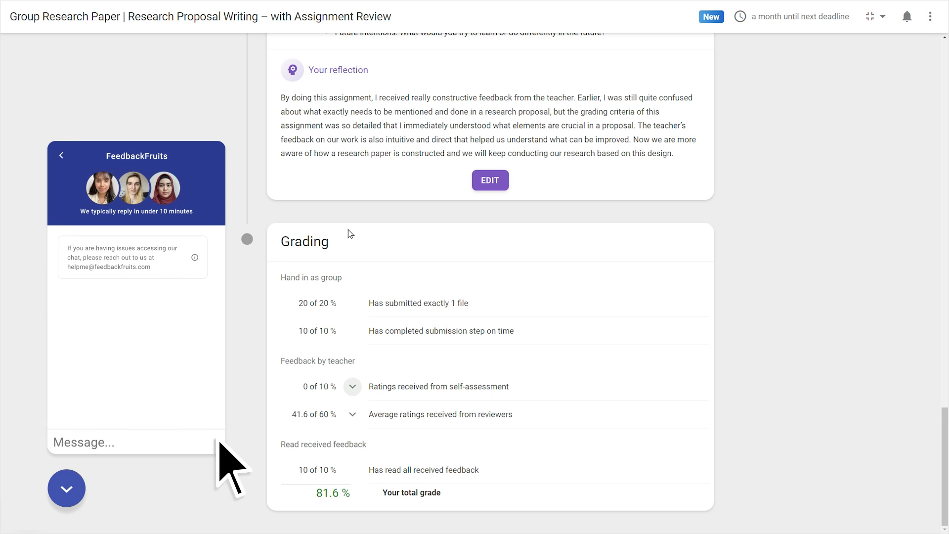
{"action": "type", "text": "Hi, I could use some help..."}
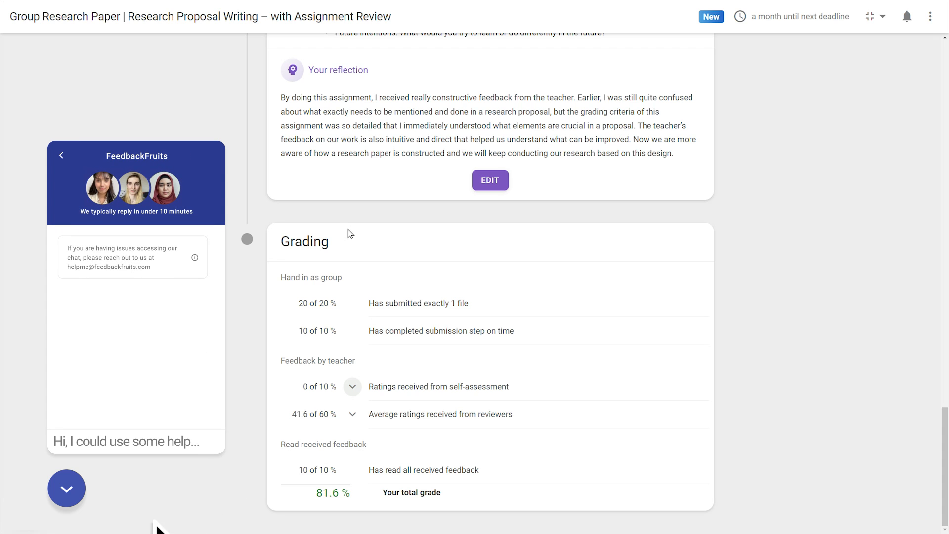